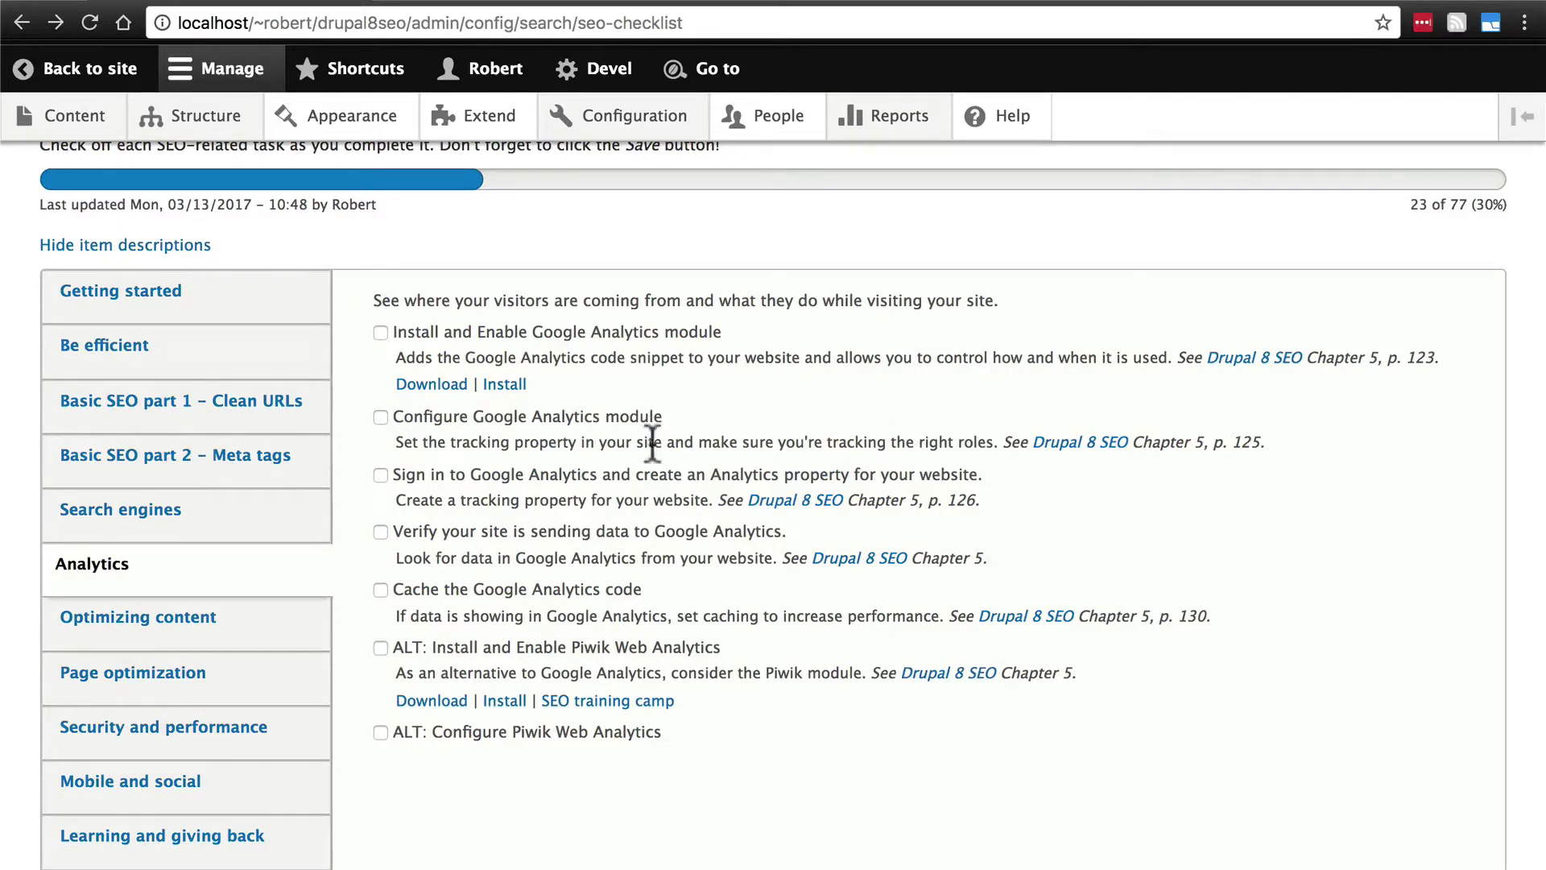
Step: Follow the Download link under 'Install and Enable Google Analytics module' to its drupal.org project page
{"action": "left_click", "coordinate": [265, 479]}
{"action": "left_click", "coordinate": [340, 480]}
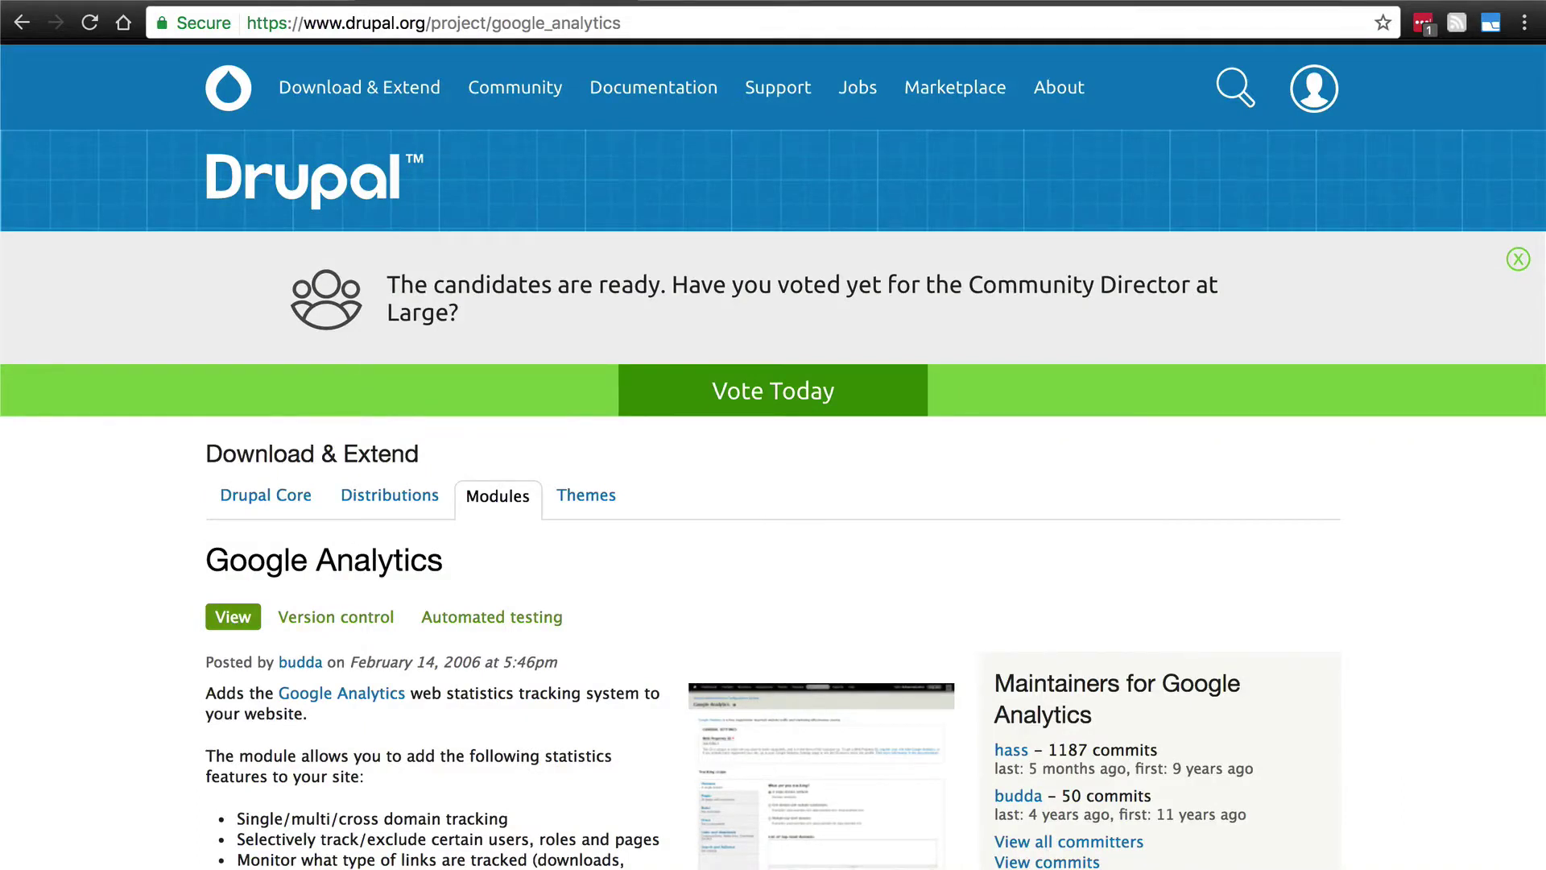
Step: Go back to the SEO checklist and open the Extend modules list
{"action": "key", "text": "alt+Left"}
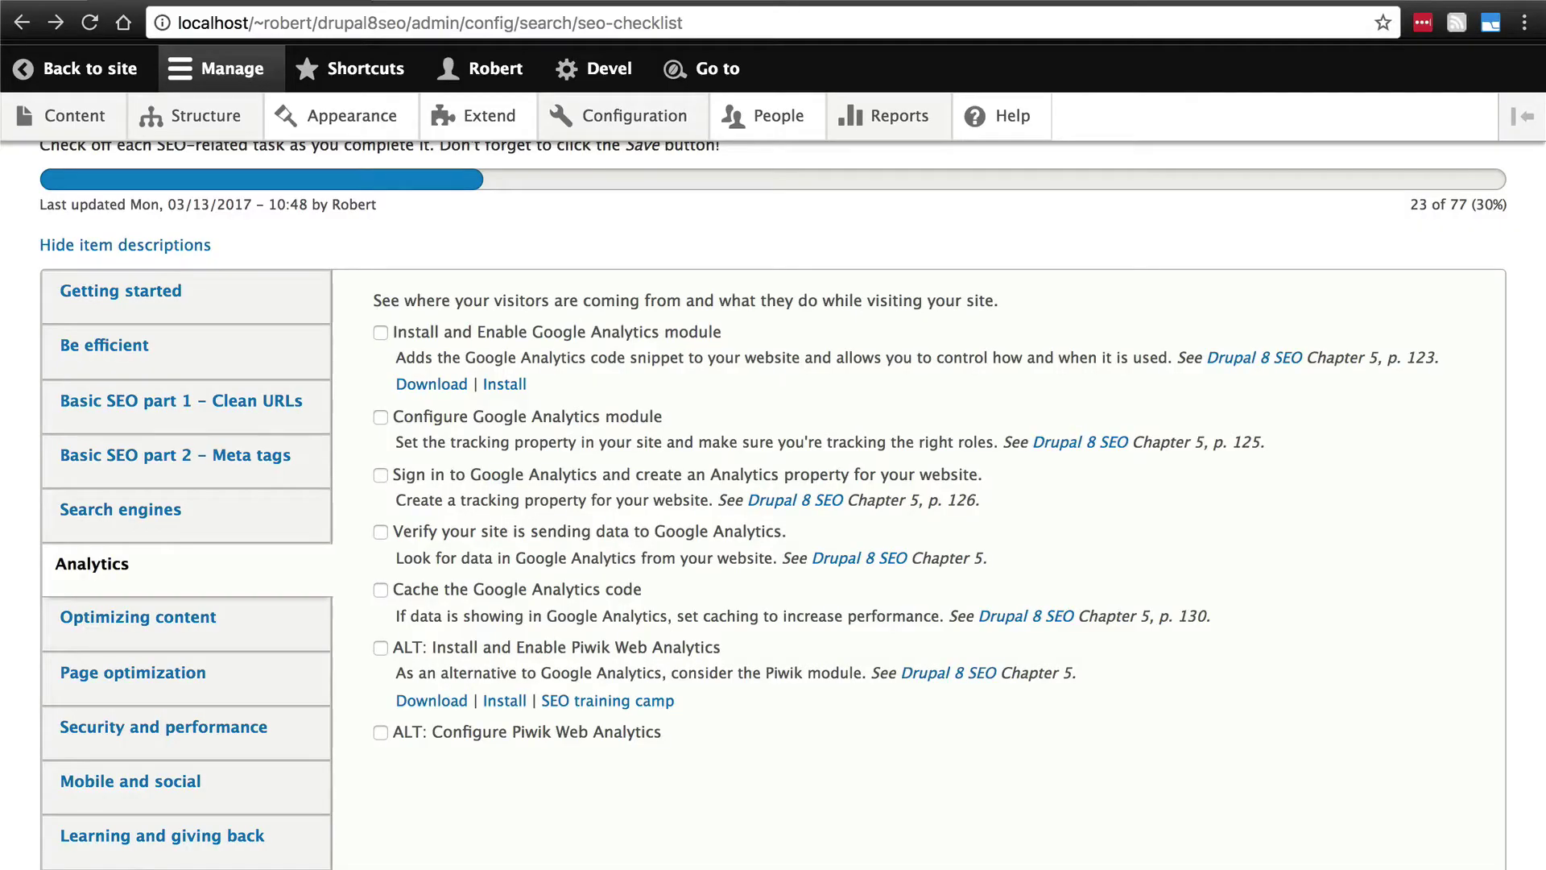
{"action": "left_click", "coordinate": [498, 122]}
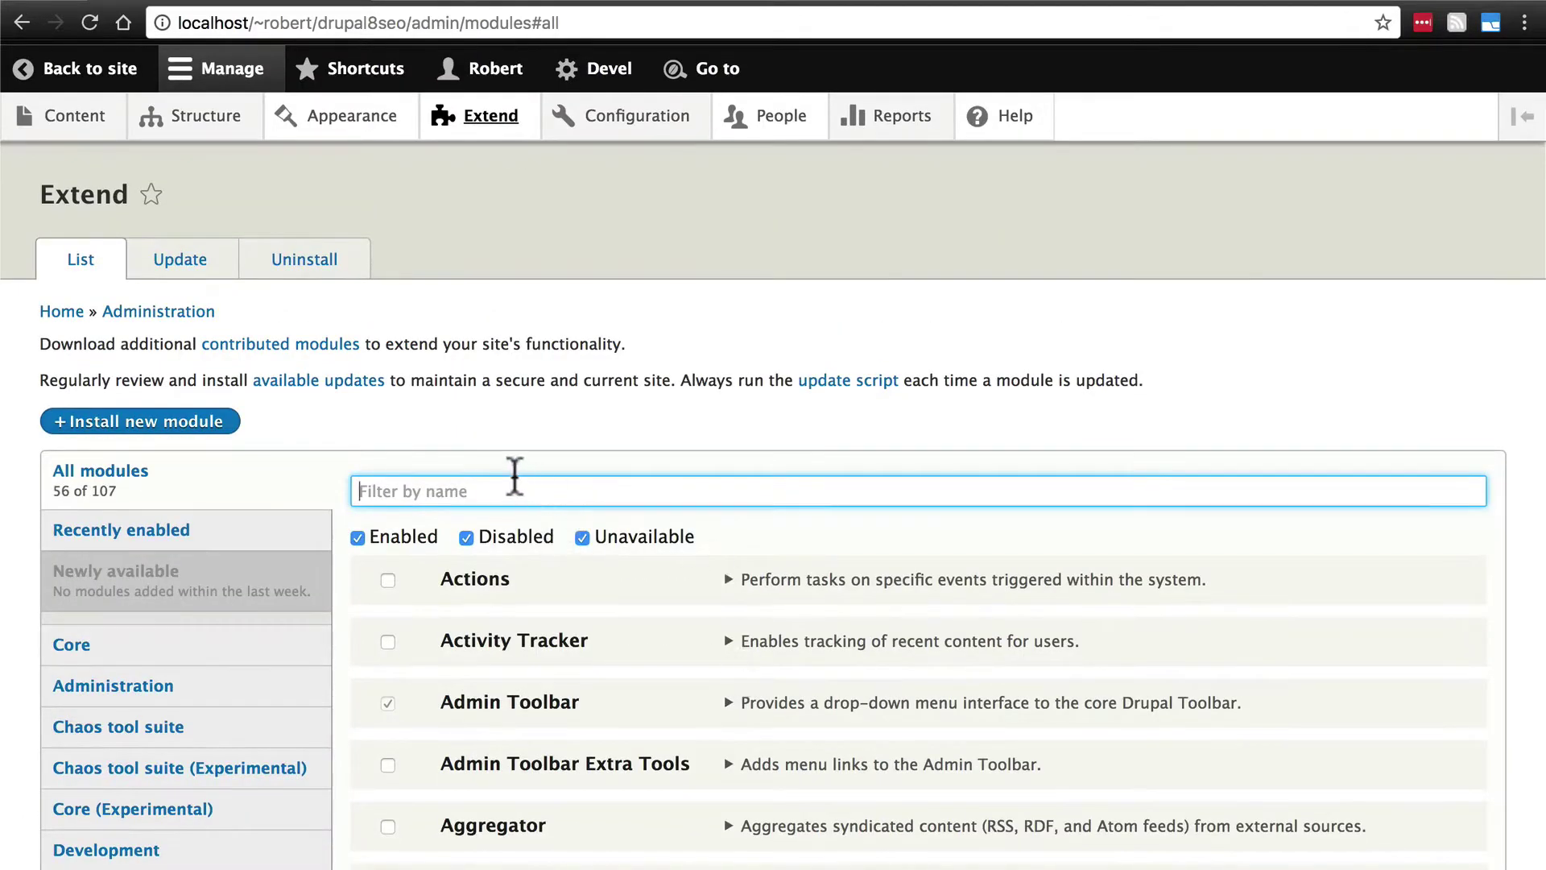
Step: Filter Extend to the Statistics category, tick Google Analytics, and install it
{"action": "scroll", "coordinate": [732, 542], "scroll_direction": "down", "scroll_amount": 5}
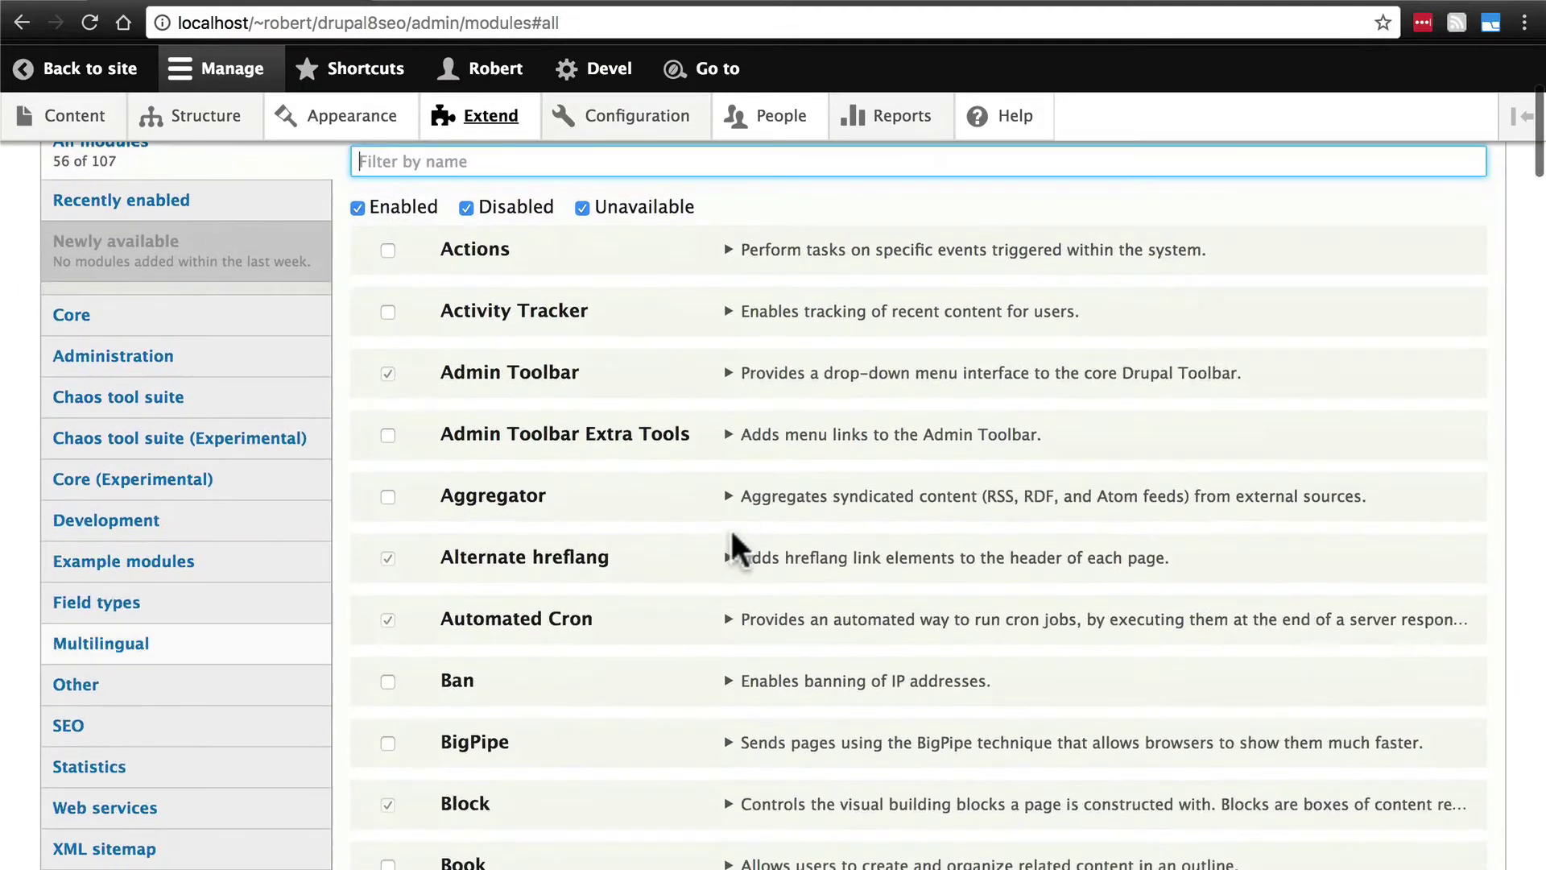
{"action": "scroll", "coordinate": [225, 753], "scroll_direction": "down", "scroll_amount": 3}
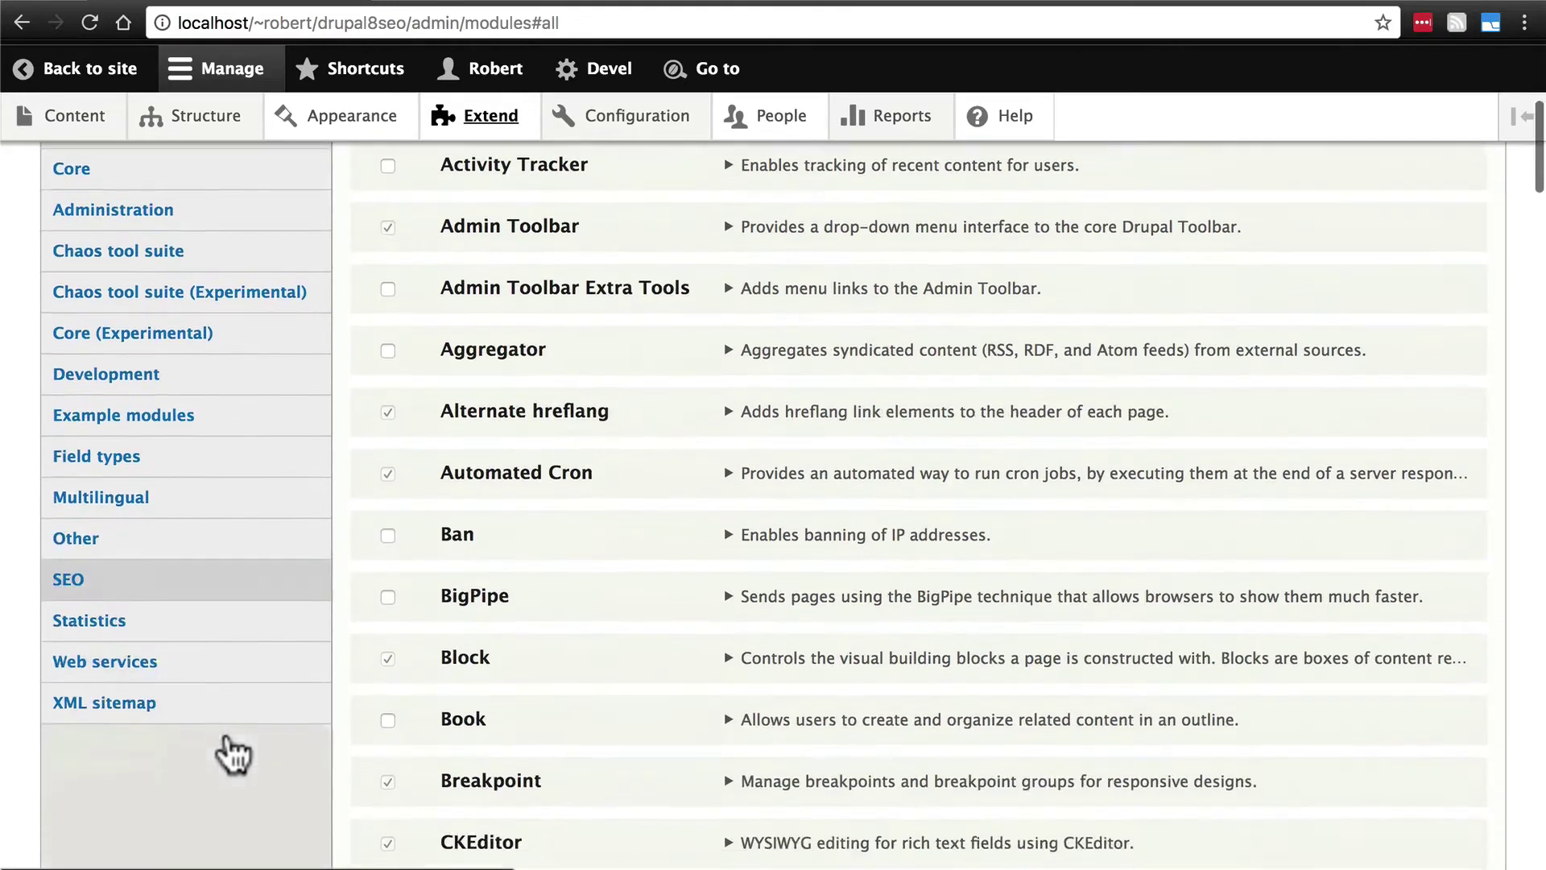
{"action": "left_click", "coordinate": [107, 629]}
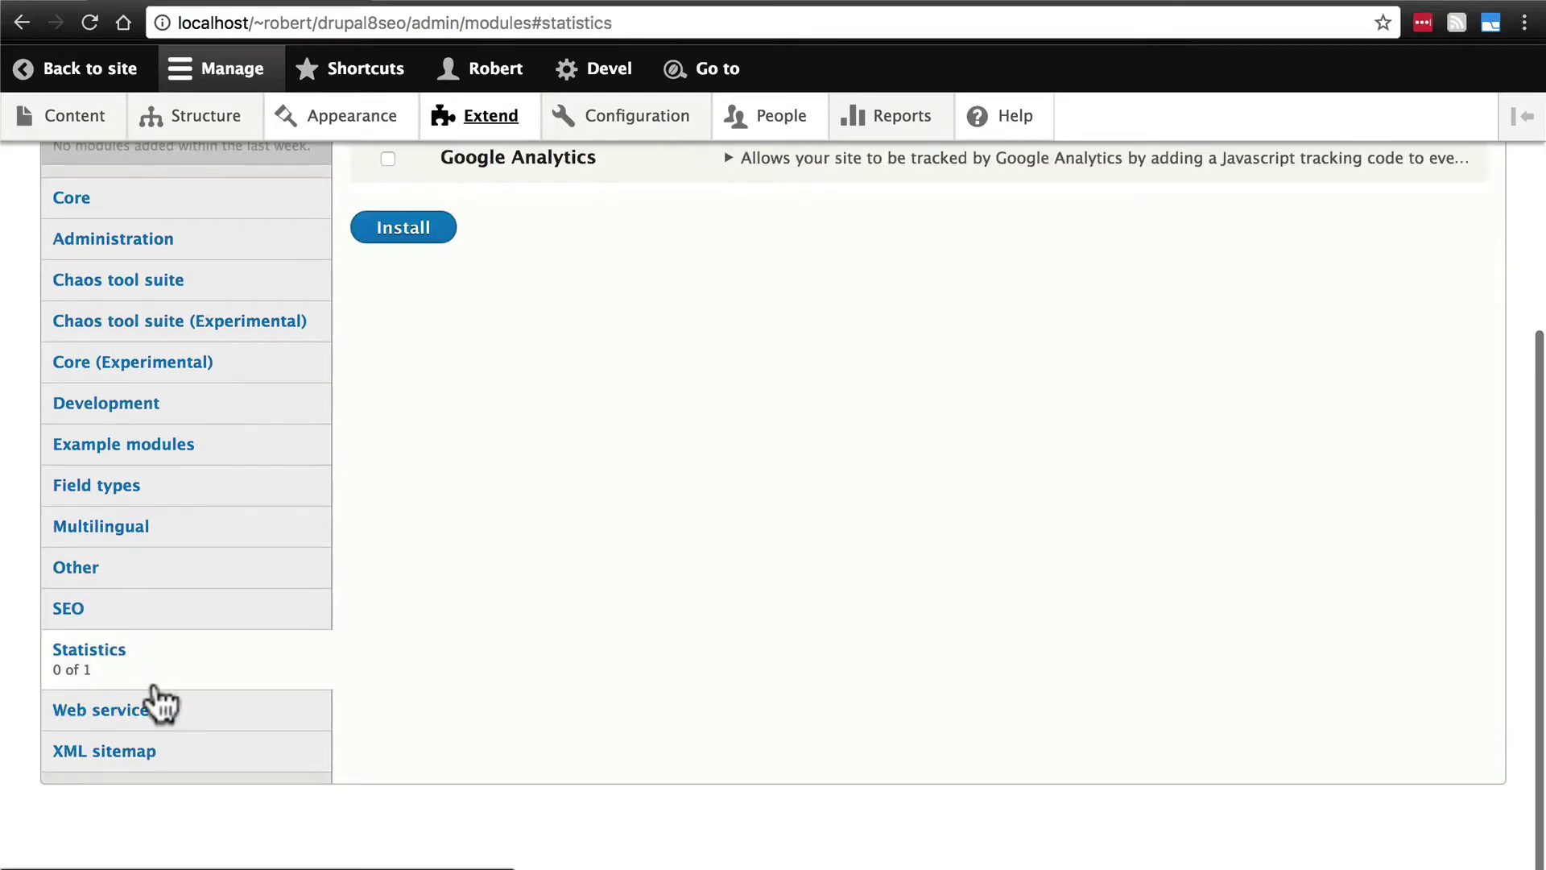
{"action": "scroll", "coordinate": [752, 735], "scroll_direction": "up", "scroll_amount": 3}
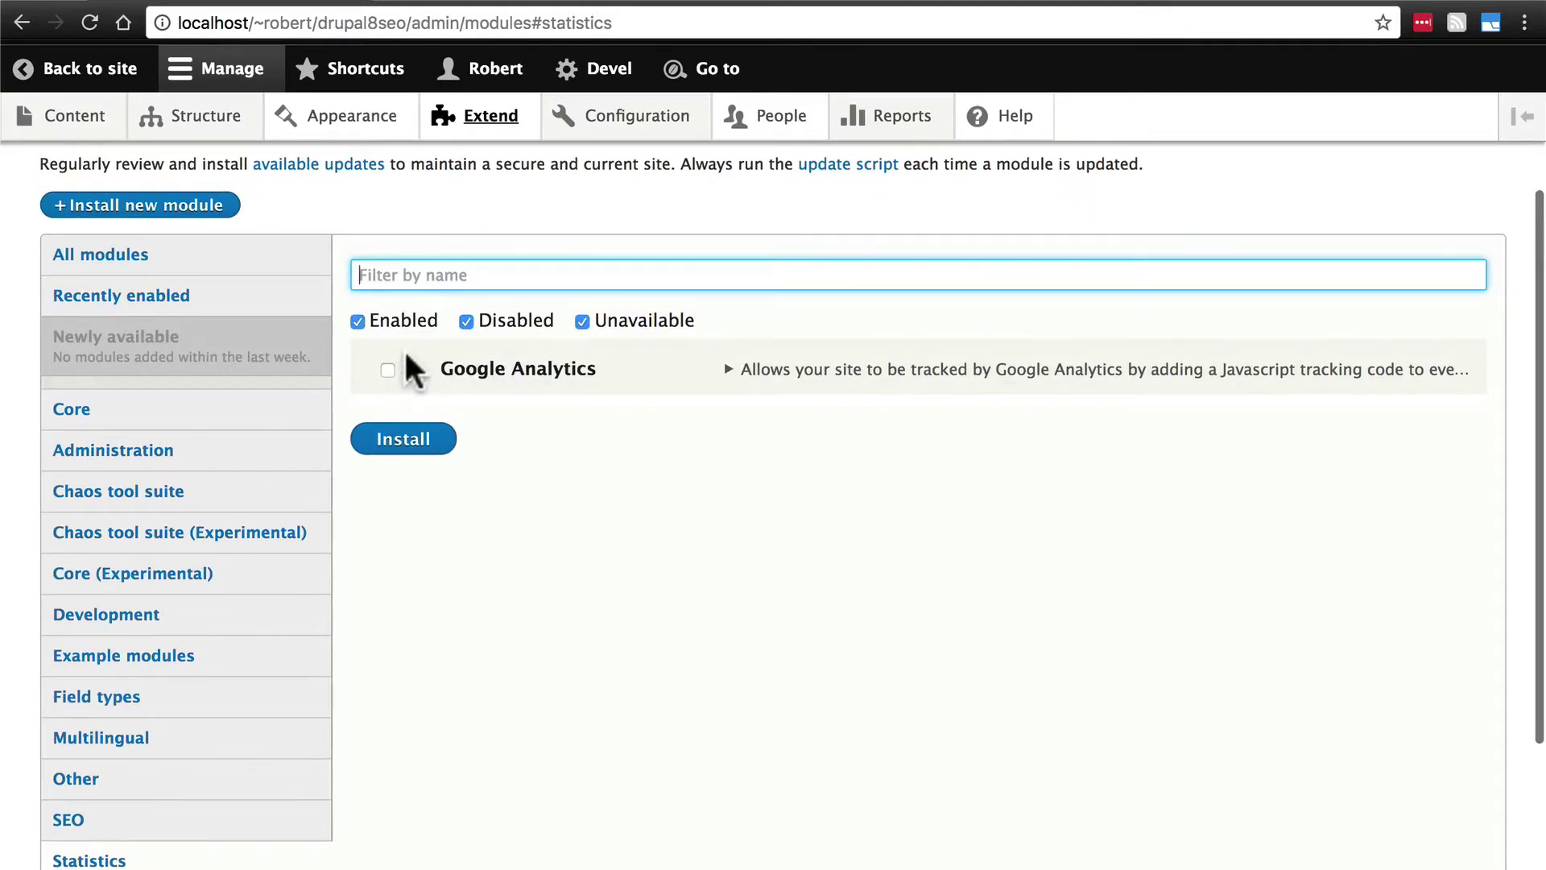
{"action": "left_click", "coordinate": [386, 370]}
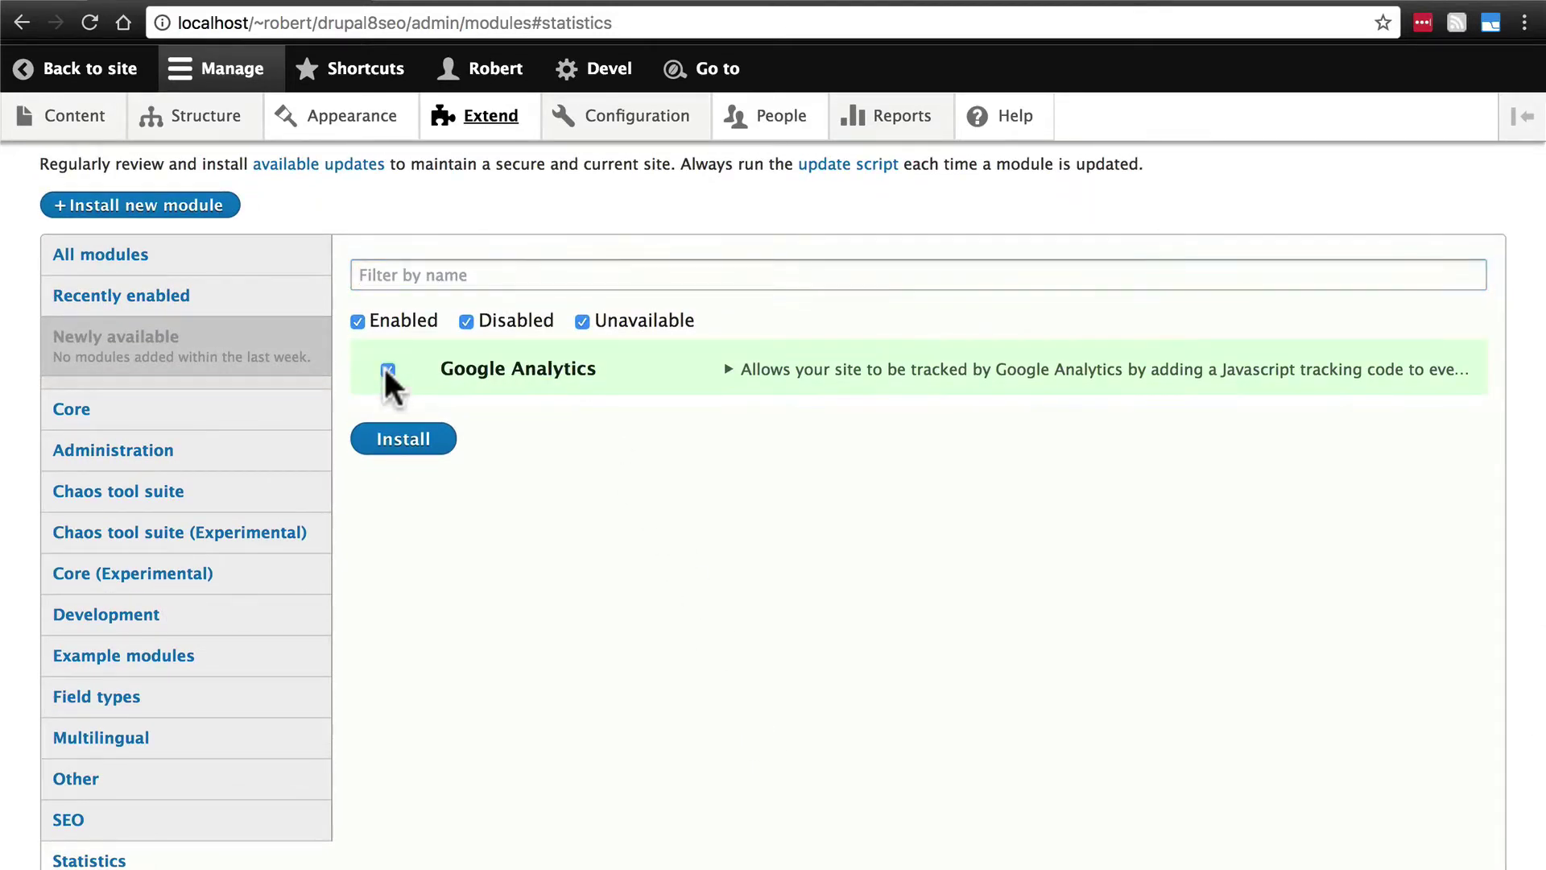
{"action": "left_click", "coordinate": [403, 439]}
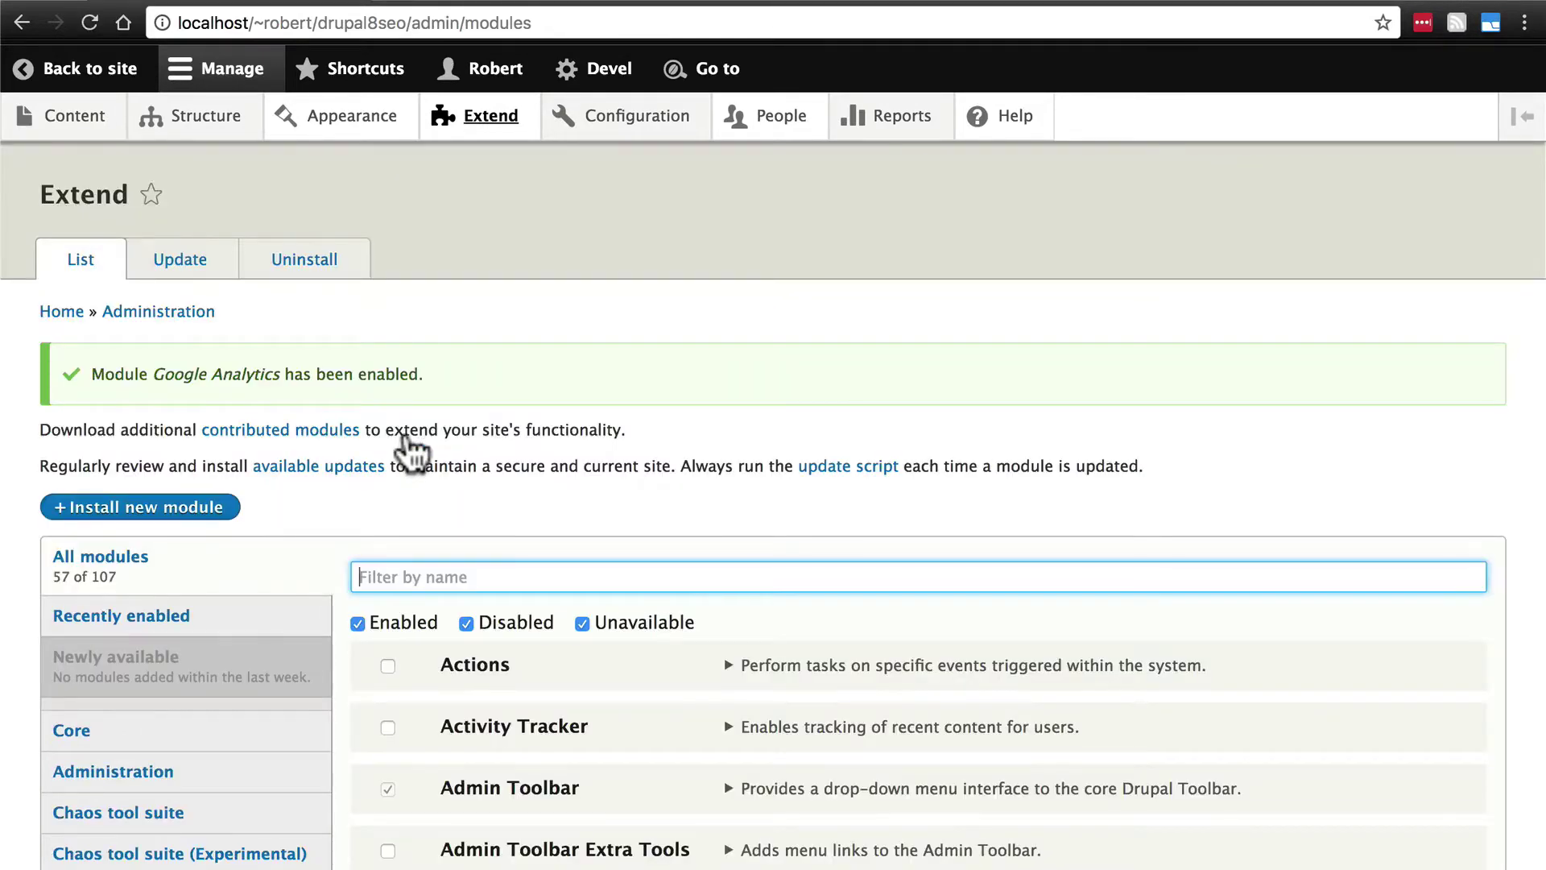
Step: Go to Configuration > Search and metadata > SEO Checklist and view its Analytics tasks
{"action": "mouse_move", "coordinate": [665, 145]}
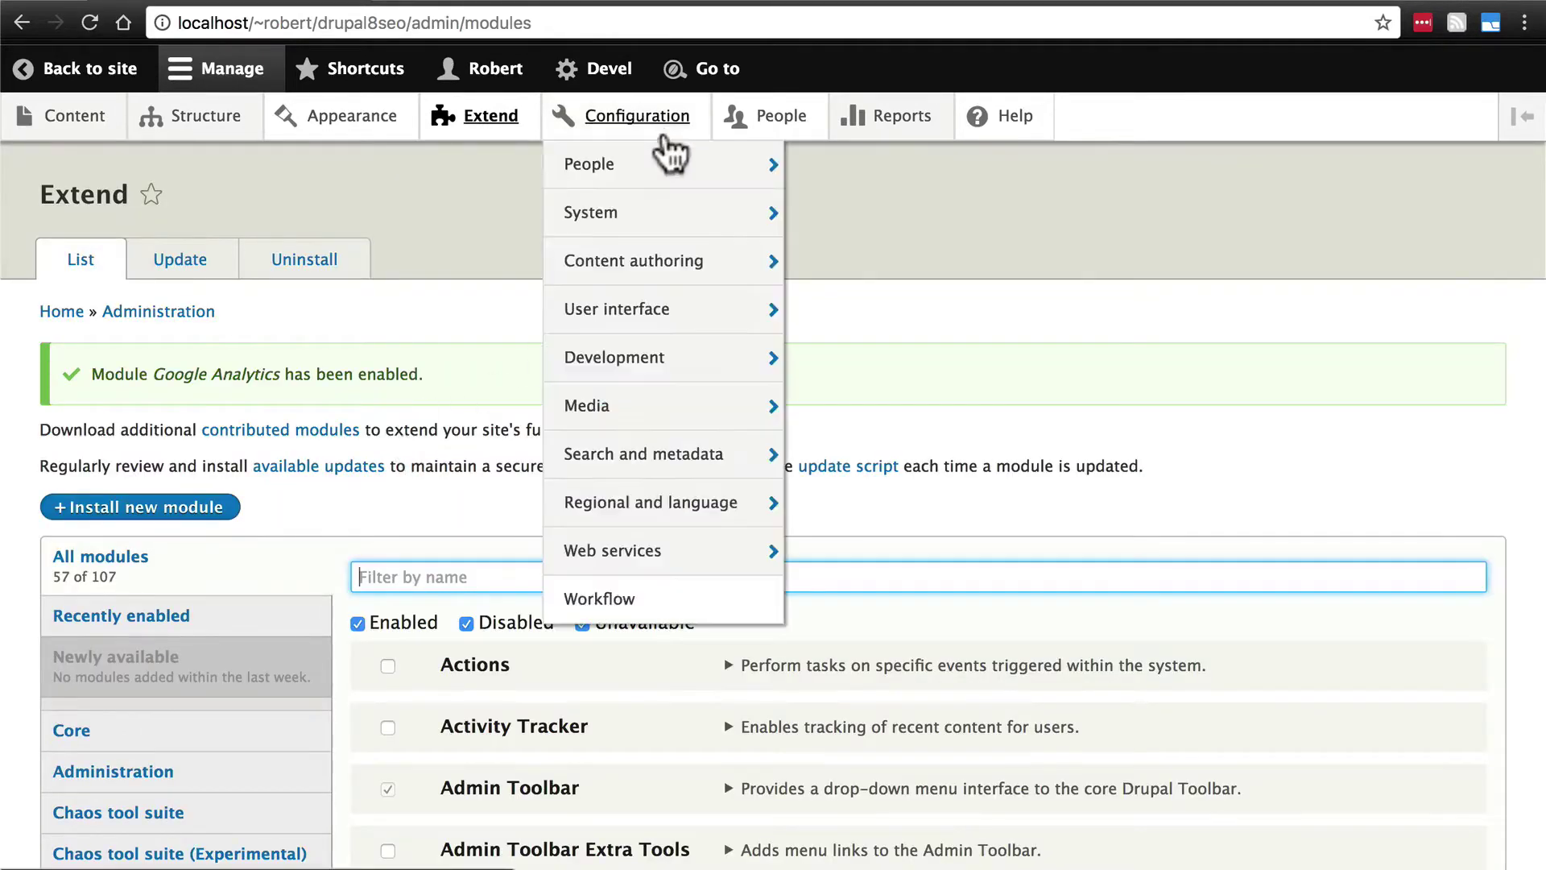
{"action": "mouse_move", "coordinate": [649, 321]}
{"action": "mouse_move", "coordinate": [636, 460]}
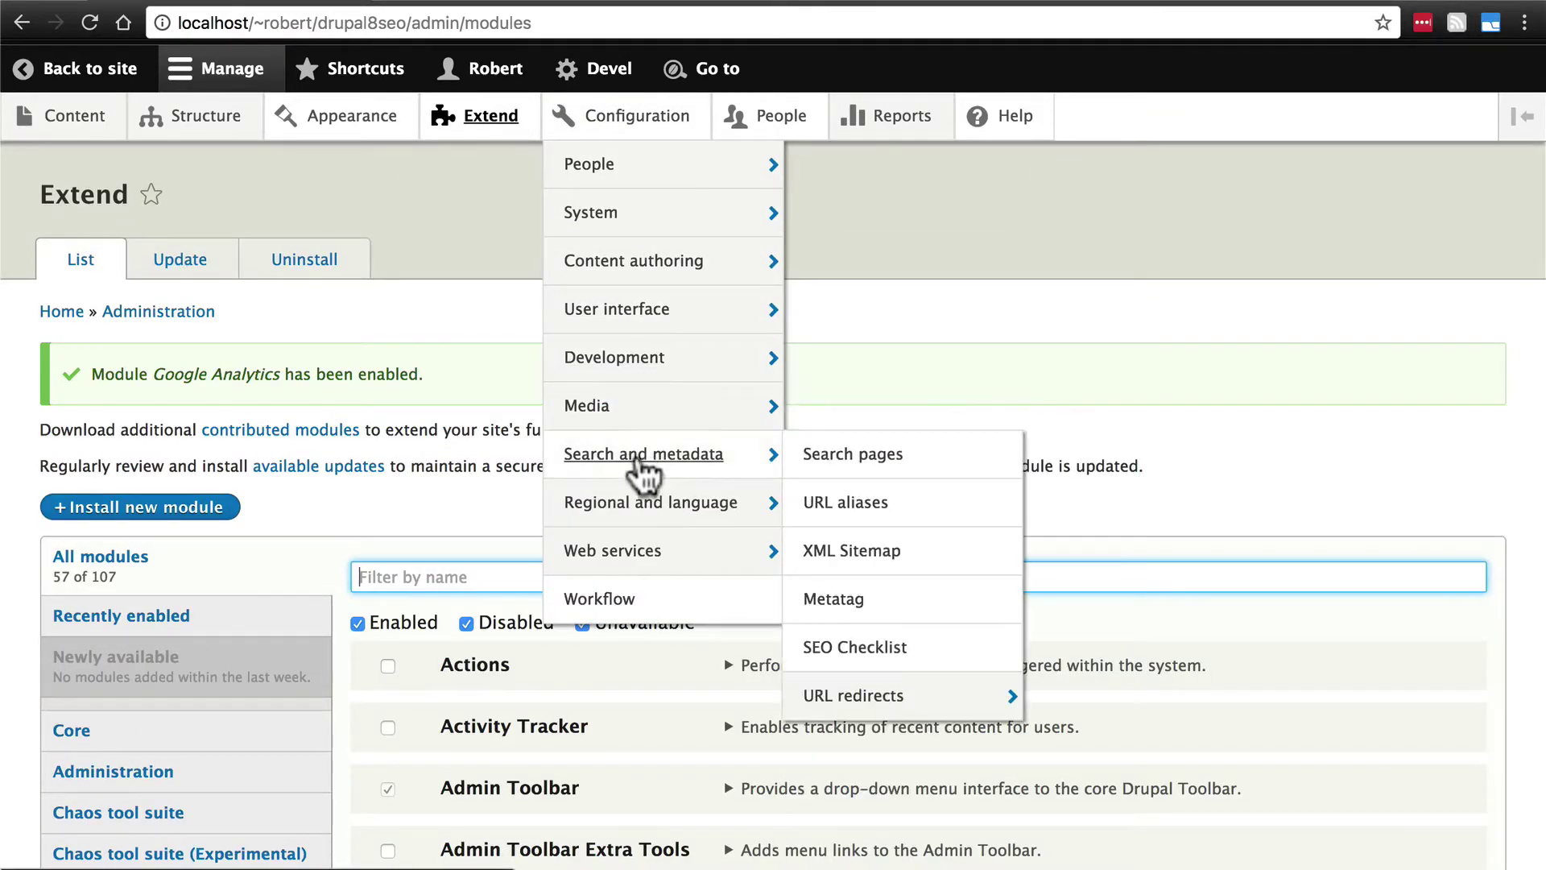
{"action": "left_click", "coordinate": [865, 656]}
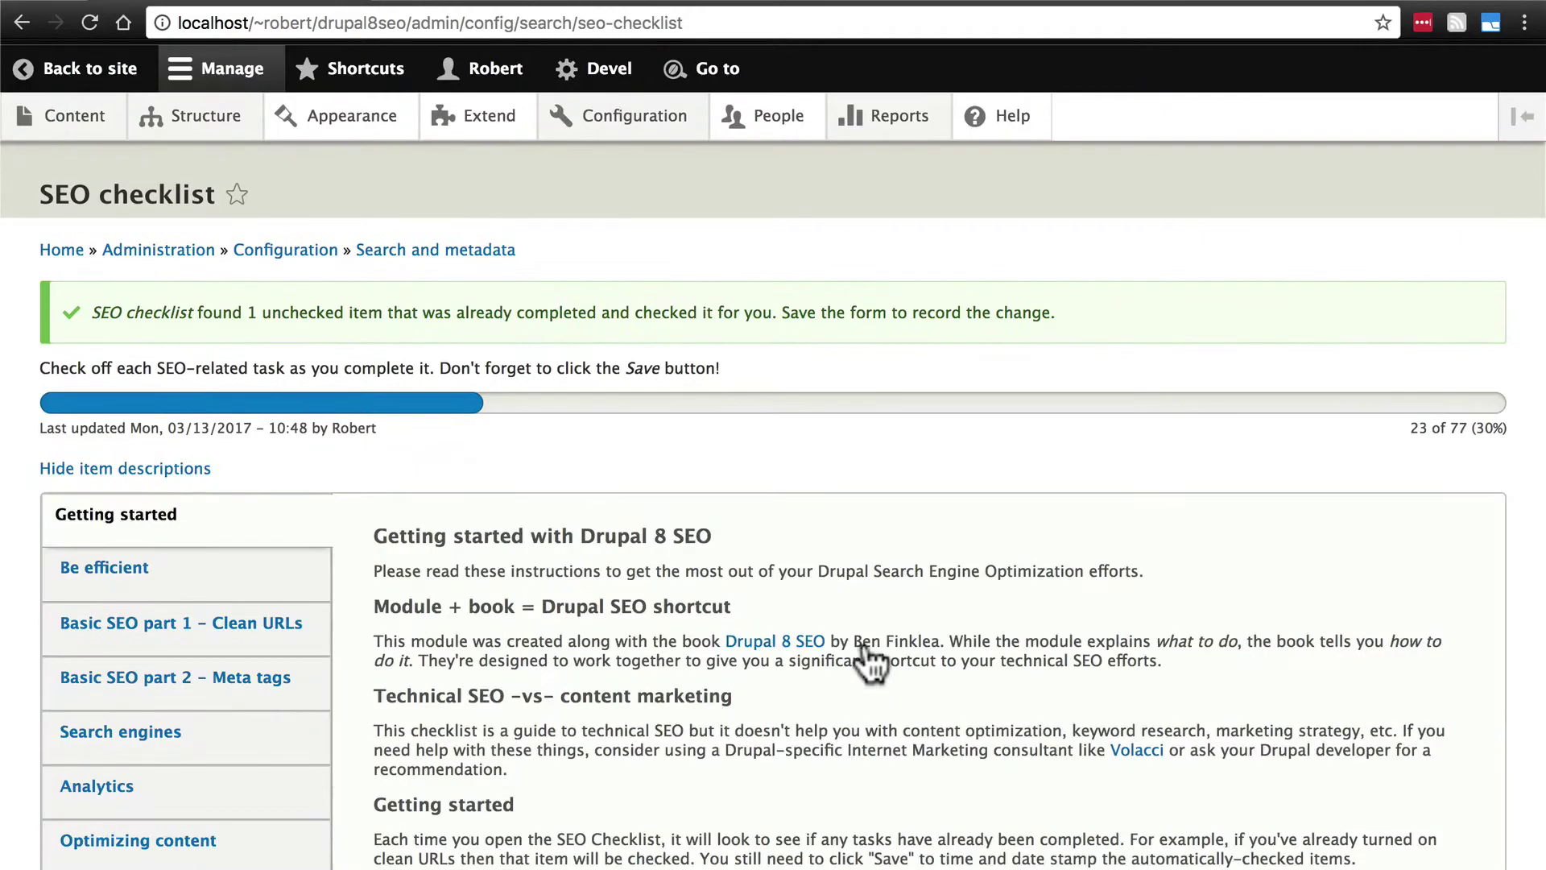
{"action": "left_click", "coordinate": [206, 801]}
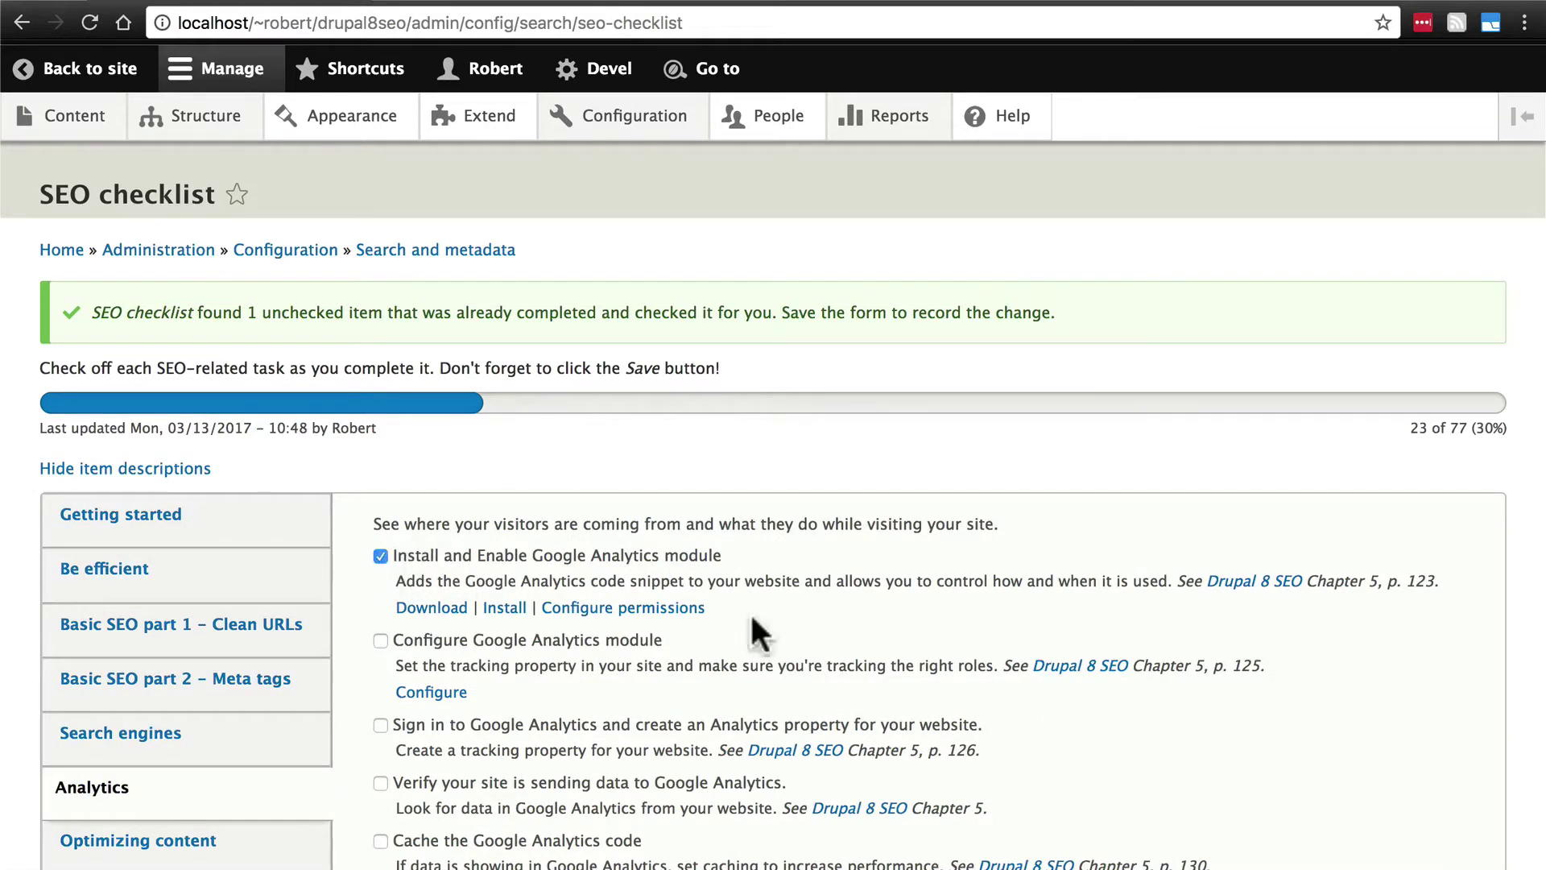
{"action": "scroll", "coordinate": [759, 624], "scroll_direction": "down", "scroll_amount": 2}
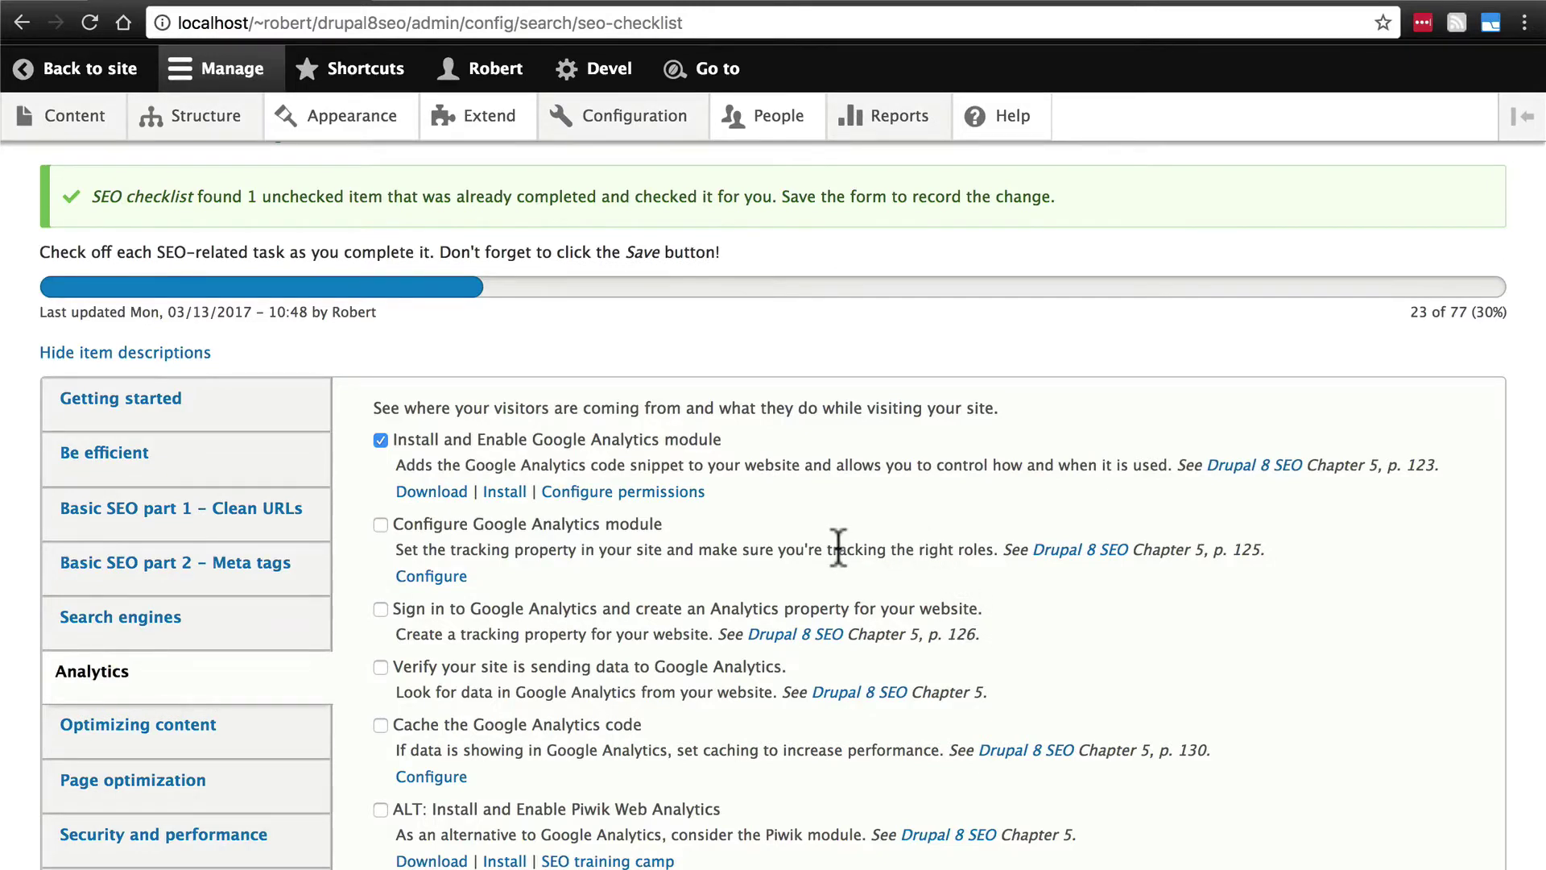
{"action": "left_click", "coordinate": [547, 614]}
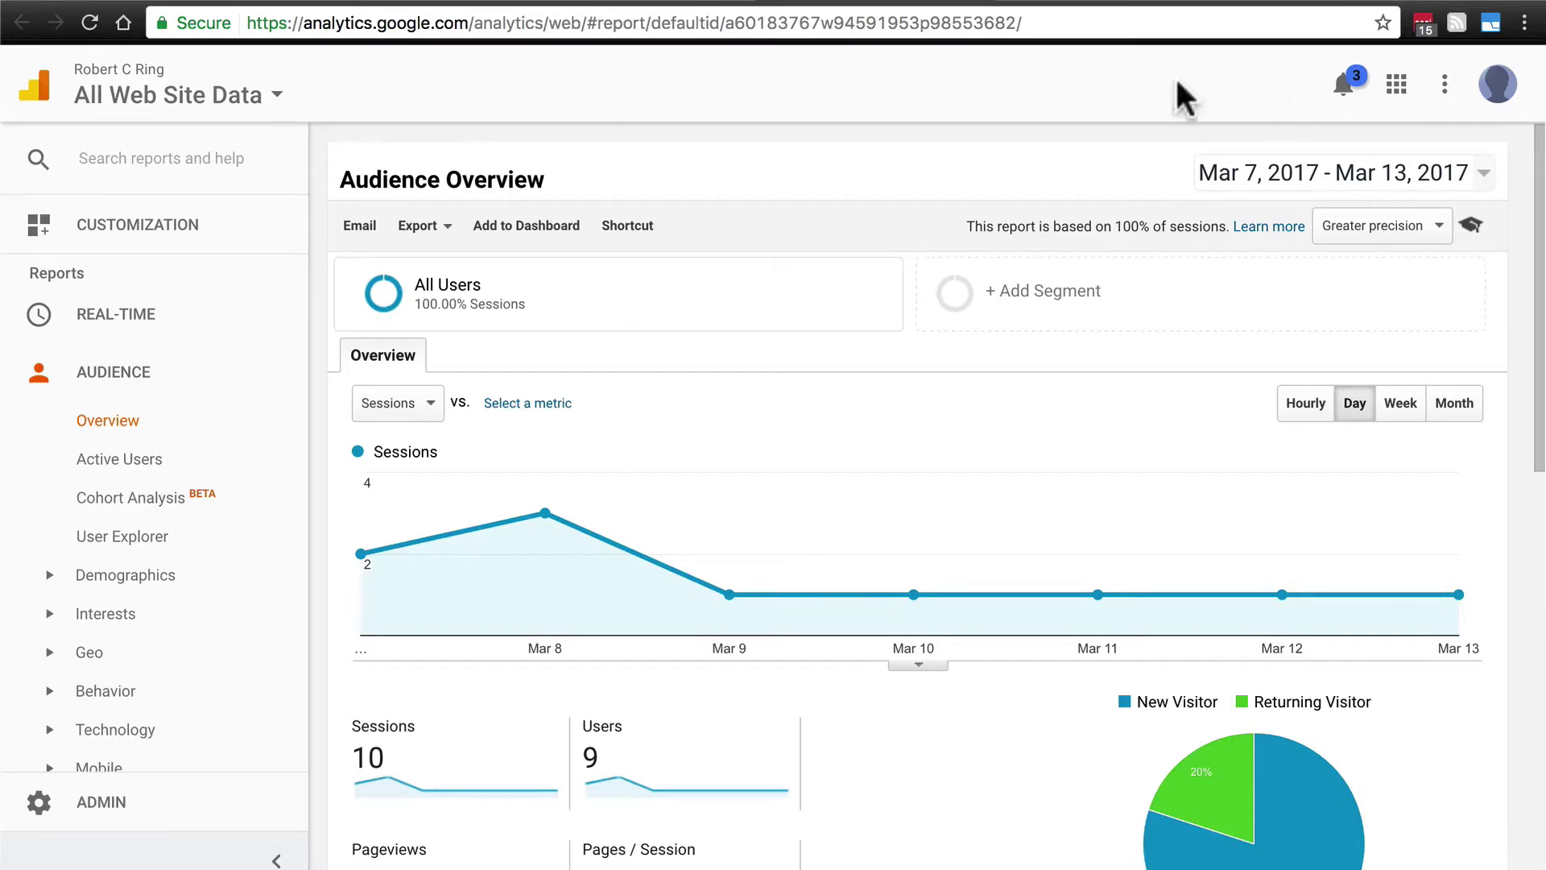
{"action": "left_click", "coordinate": [229, 2]}
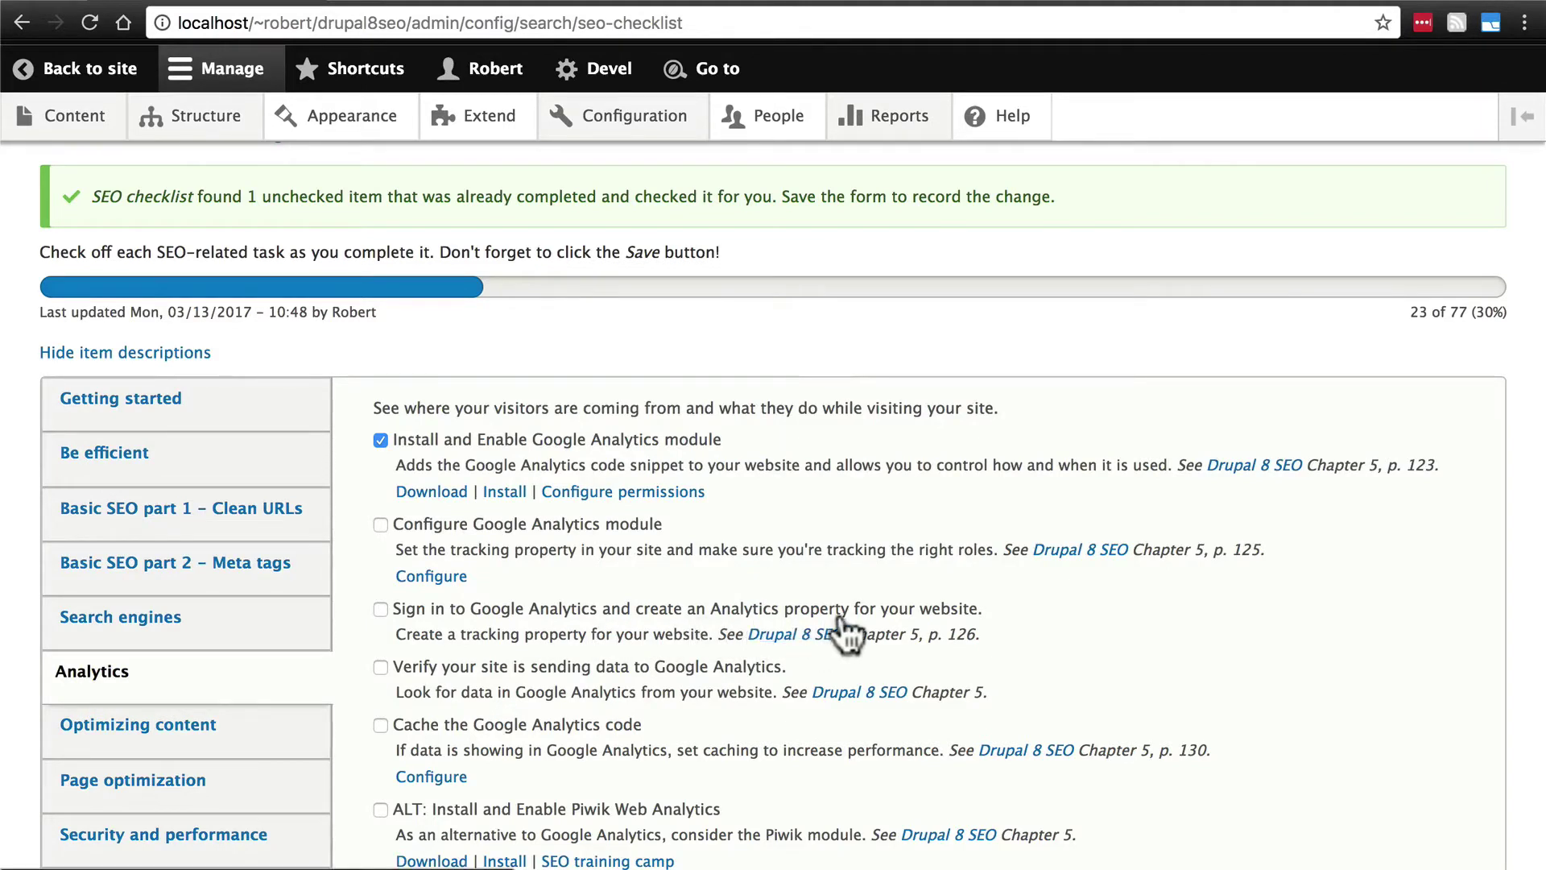
Step: Switch to the Google Analytics Audience Overview showing 10 sessions and 9 users
{"action": "left_click", "coordinate": [873, 7]}
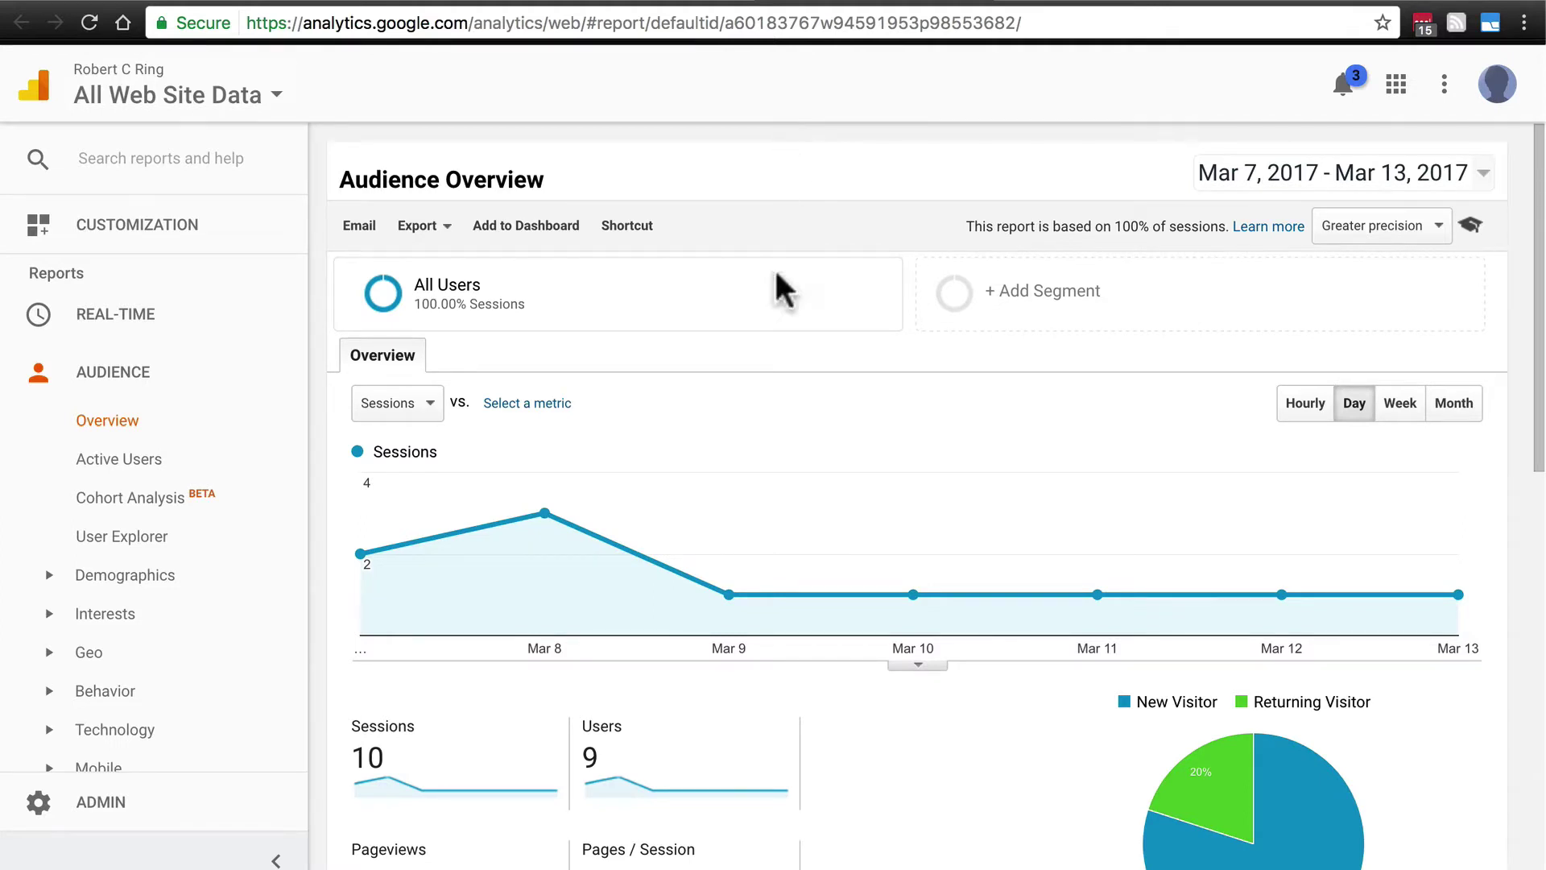
Step: Open Google Analytics Admin, then tick the checklist's 'Sign in to Google Analytics' property task
{"action": "left_click", "coordinate": [81, 809]}
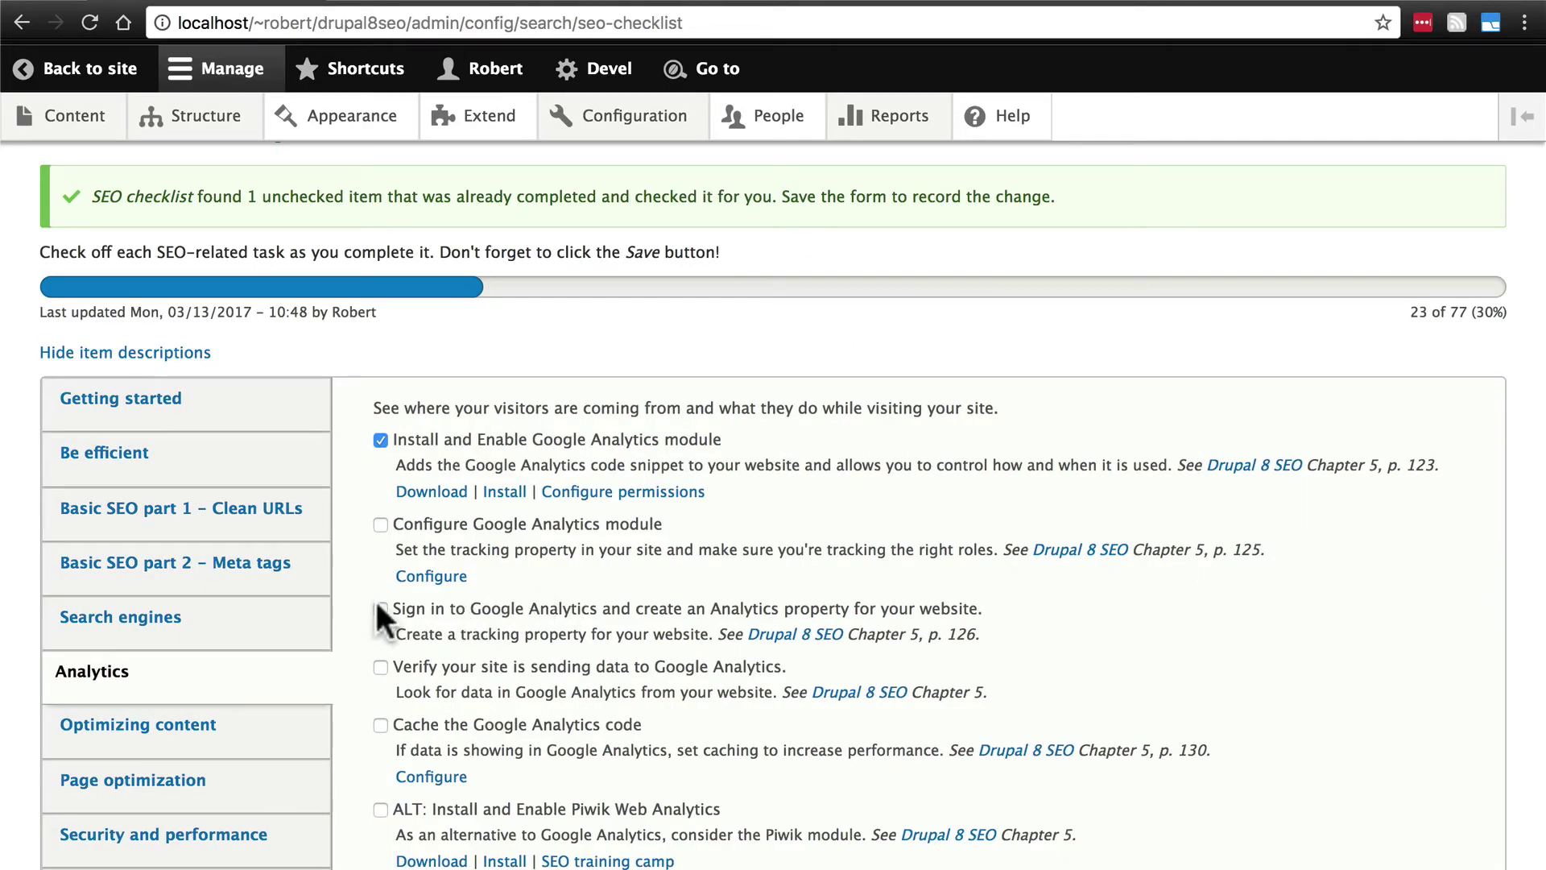
{"action": "left_click", "coordinate": [380, 609]}
{"action": "scroll", "coordinate": [347, 564], "scroll_direction": "down", "scroll_amount": 3}
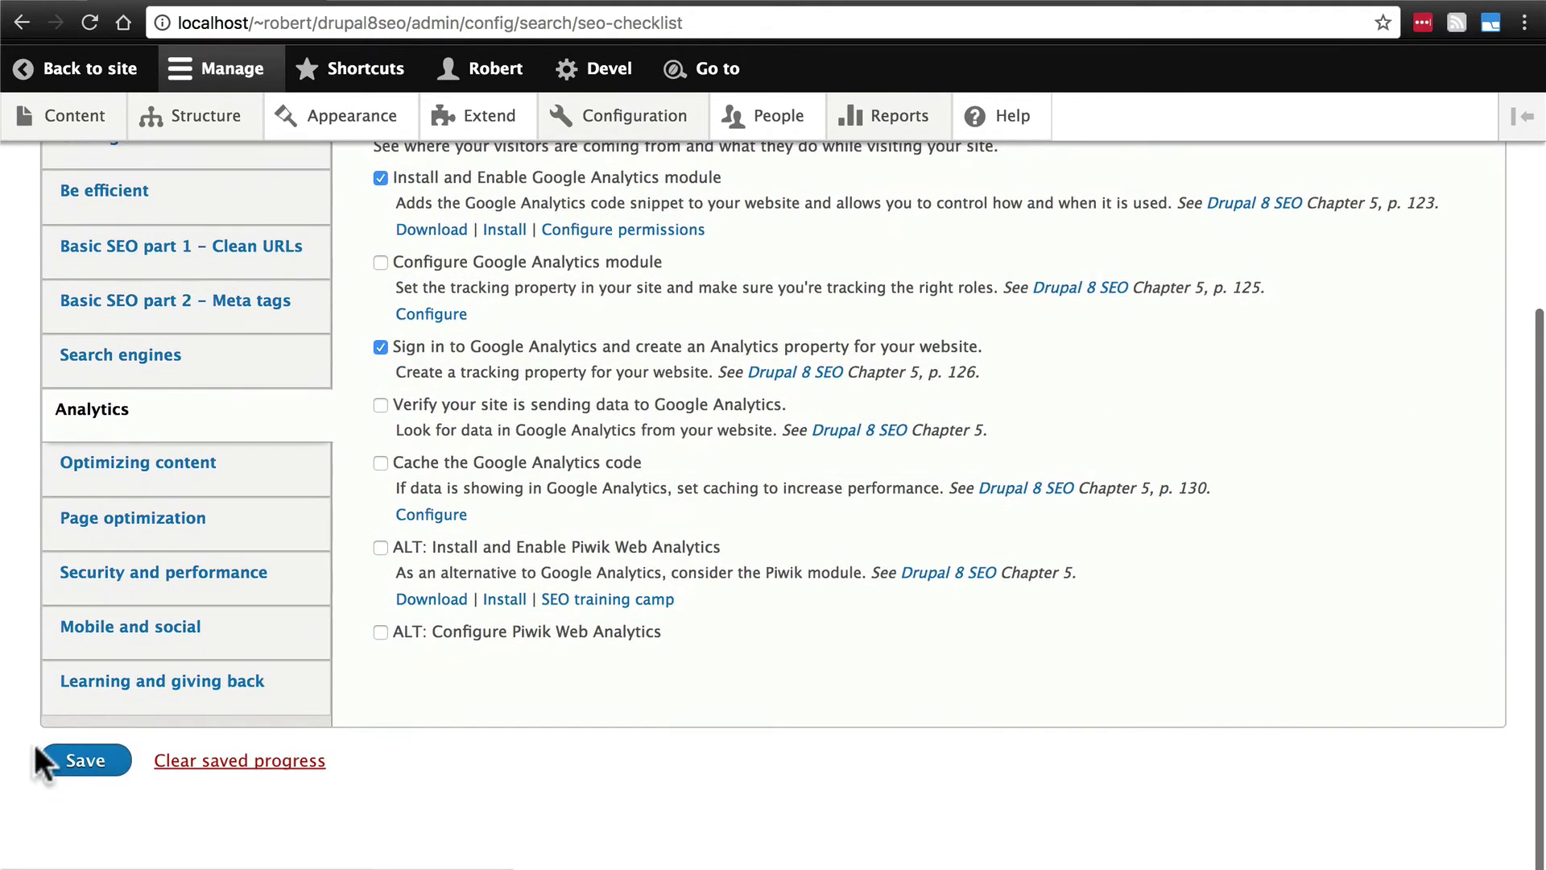
Step: Save the checklist, show its Analytics tasks, and open the Google Analytics module configuration
{"action": "left_click", "coordinate": [76, 763]}
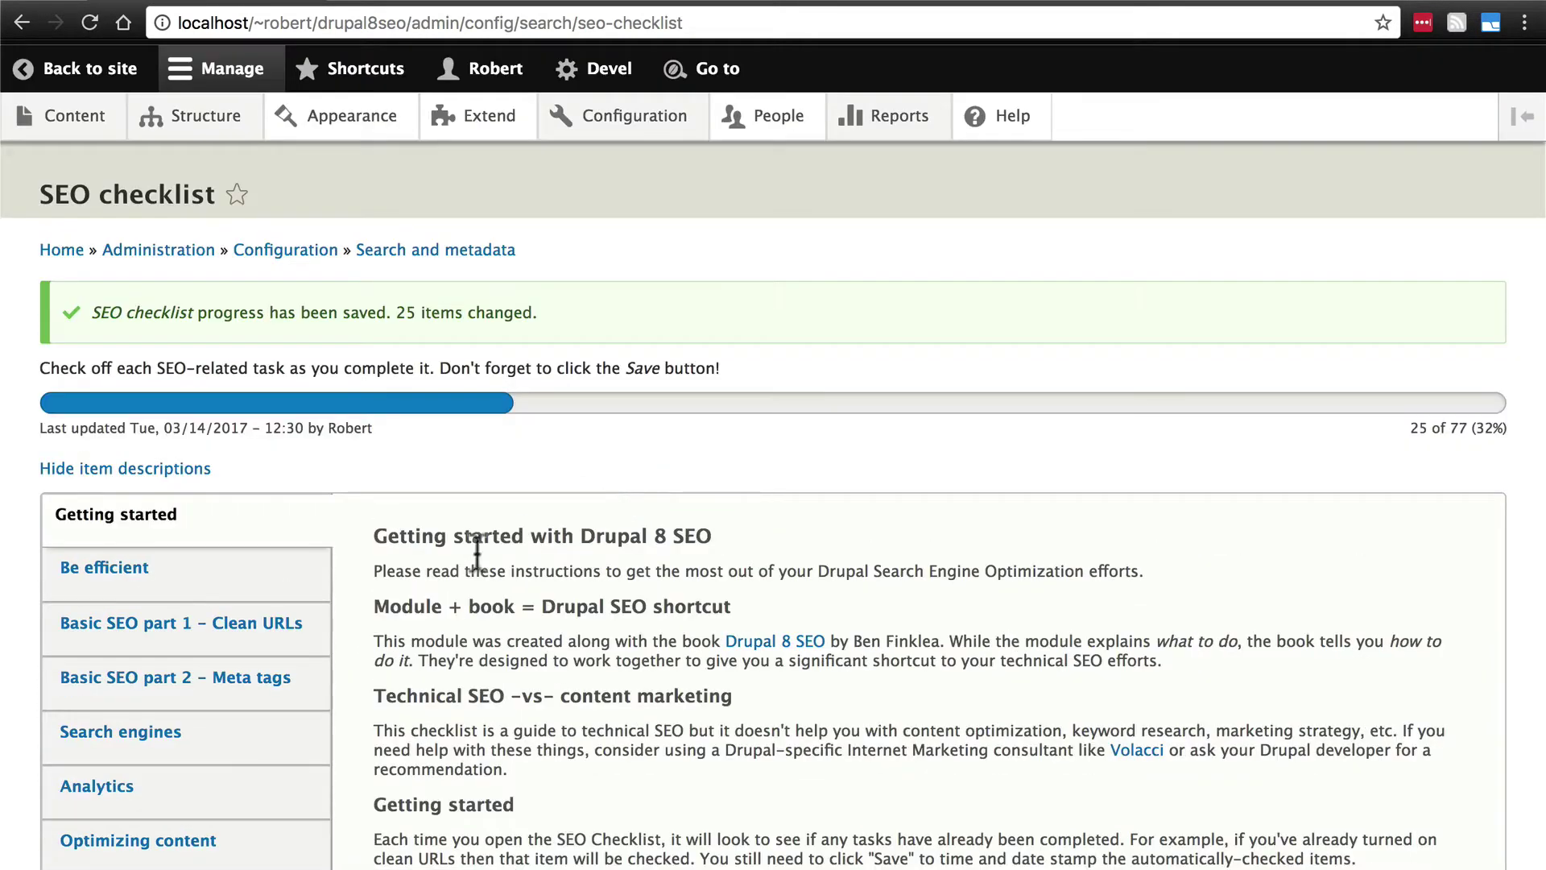
{"action": "scroll", "coordinate": [477, 552], "scroll_direction": "down", "scroll_amount": 3}
{"action": "left_click", "coordinate": [166, 637]}
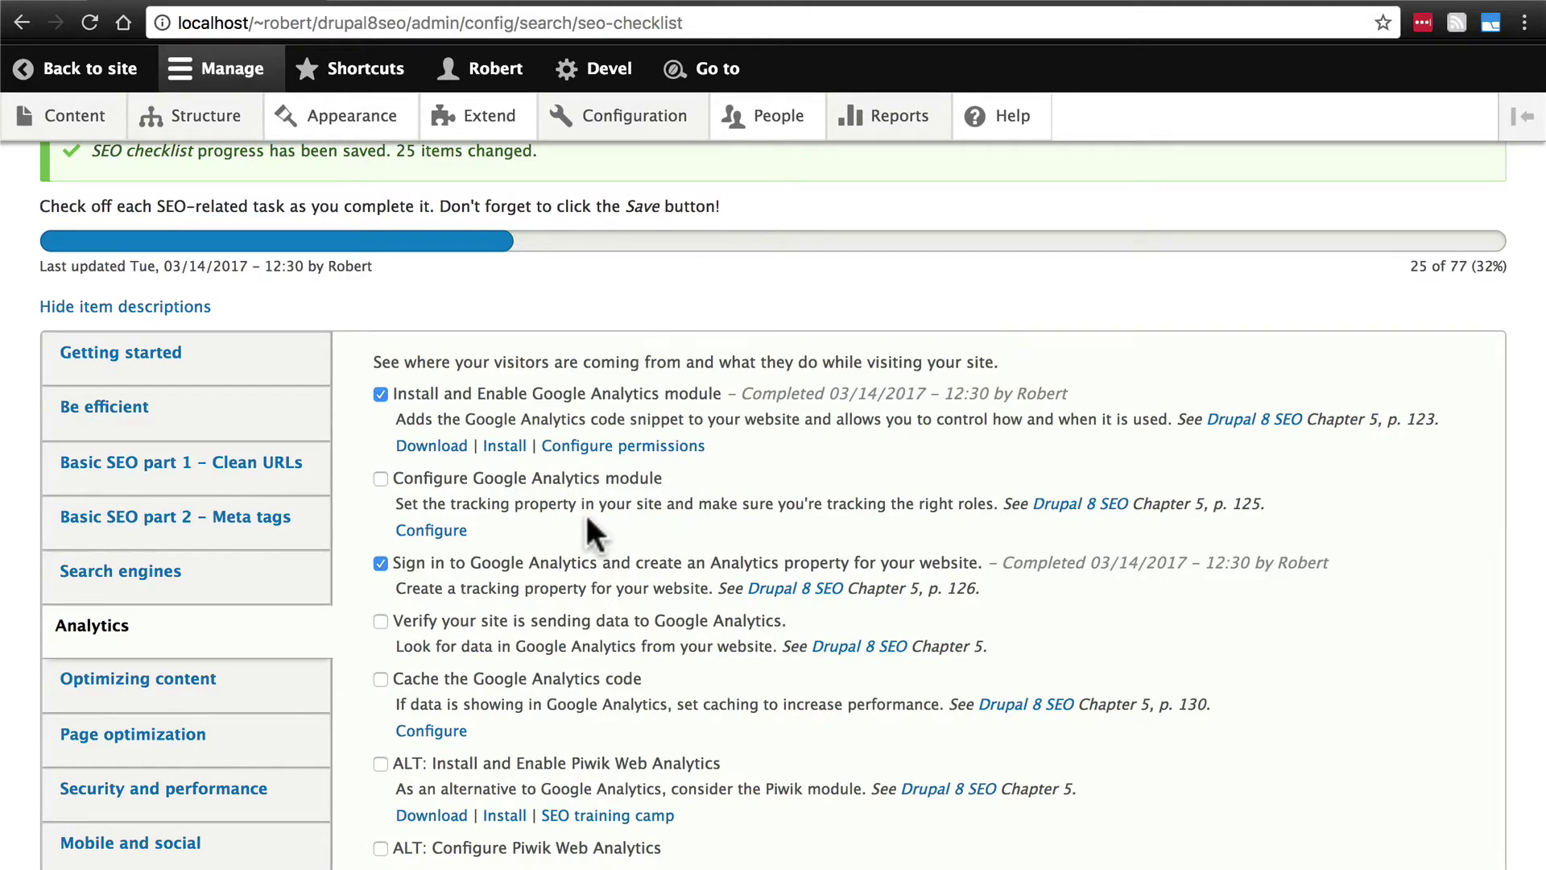
{"action": "left_click", "coordinate": [430, 531]}
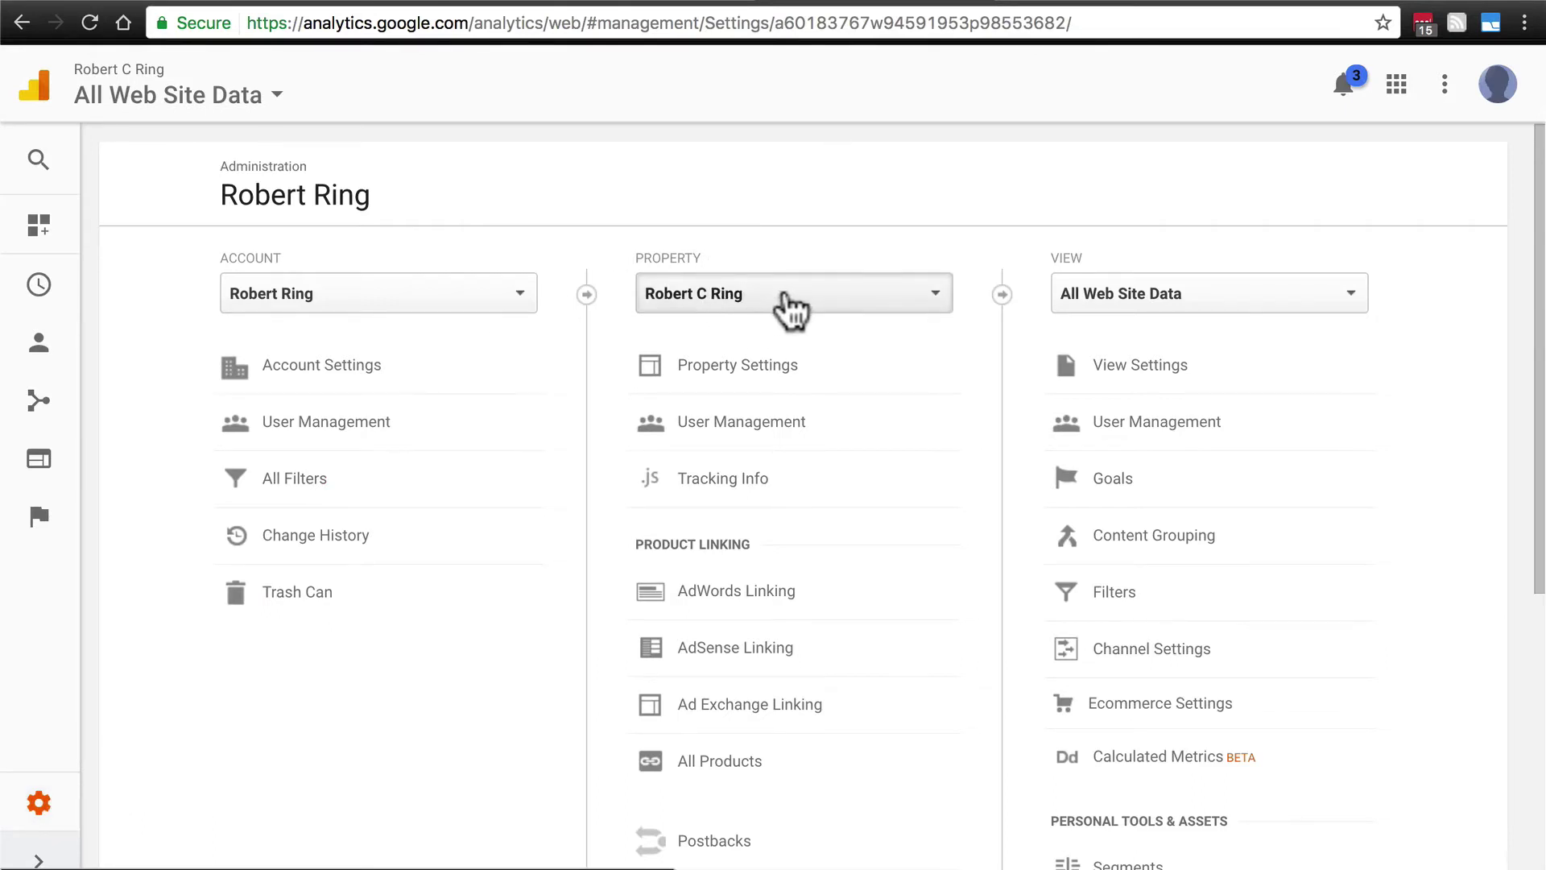
Step: Copy the Tracking Id from the property's Property Settings and return to the Drupal tab
{"action": "left_click", "coordinate": [730, 367]}
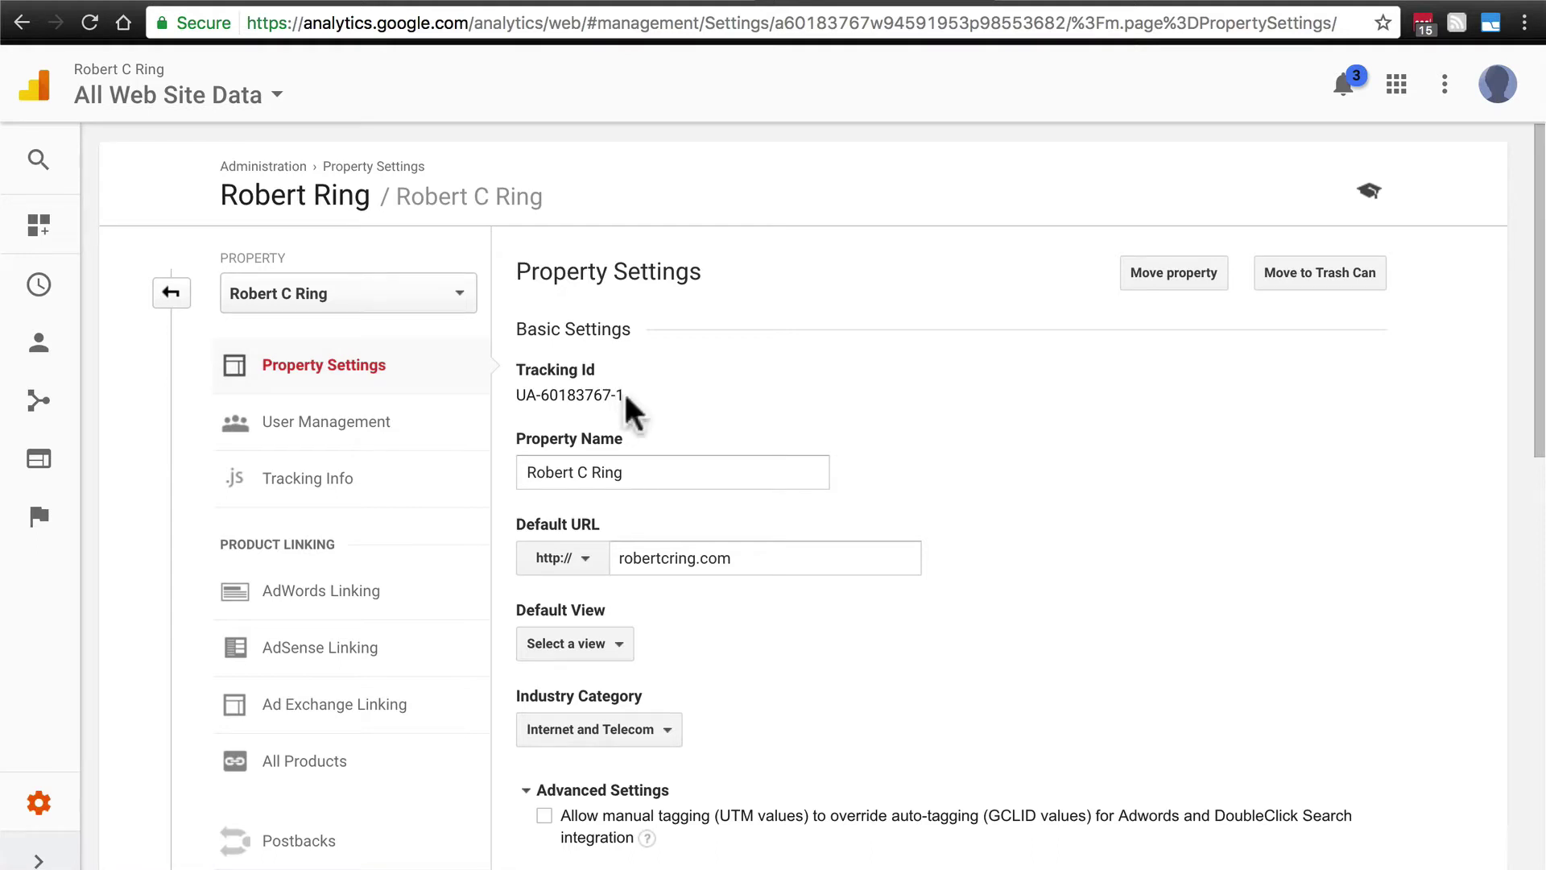
{"action": "left_click_drag", "start_coordinate": [633, 389], "coordinate": [519, 395]}
{"action": "key", "text": "ctrl+c"}
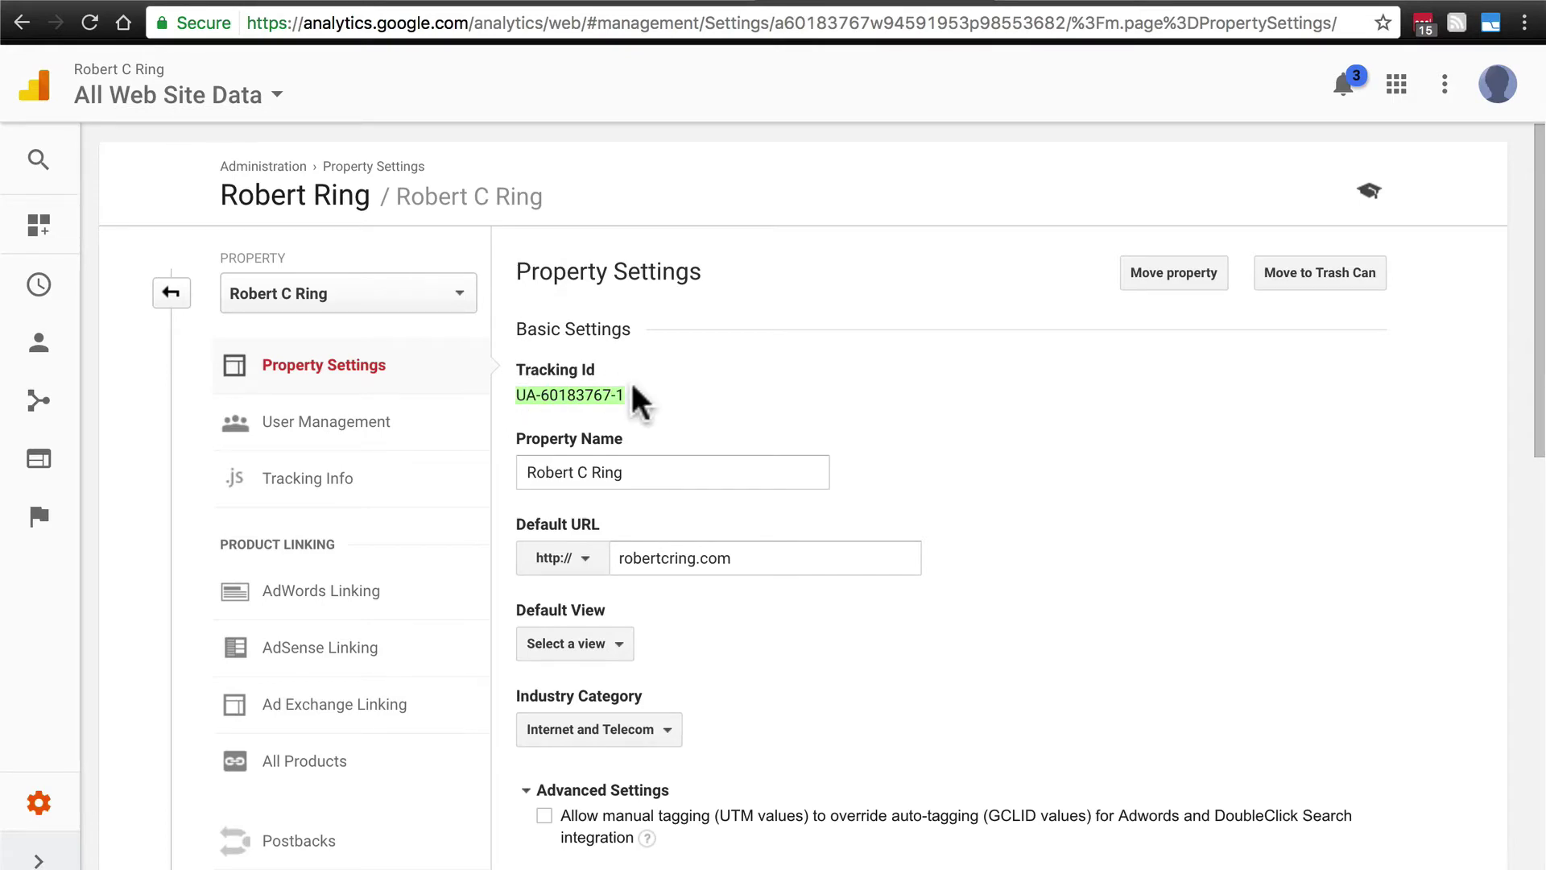
{"action": "key", "text": "ctrl+Tab"}
Step: Paste the copied tracking ID into the Web Property ID field
{"action": "left_click", "coordinate": [158, 401]}
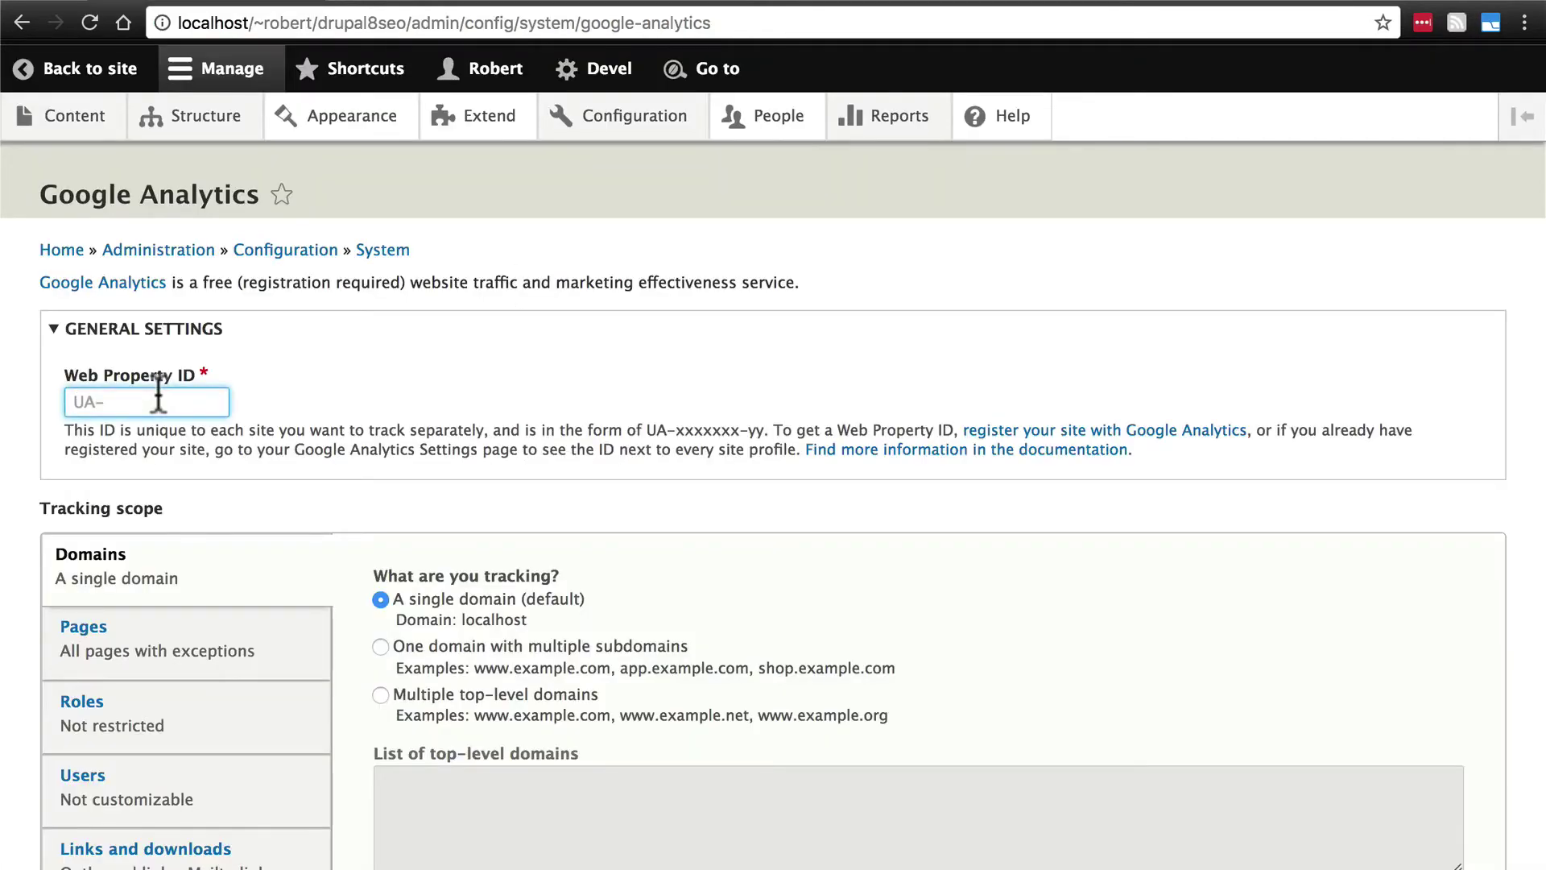
{"action": "key", "text": "ctrl+v"}
{"action": "scroll", "coordinate": [524, 348], "scroll_direction": "down", "scroll_amount": 5}
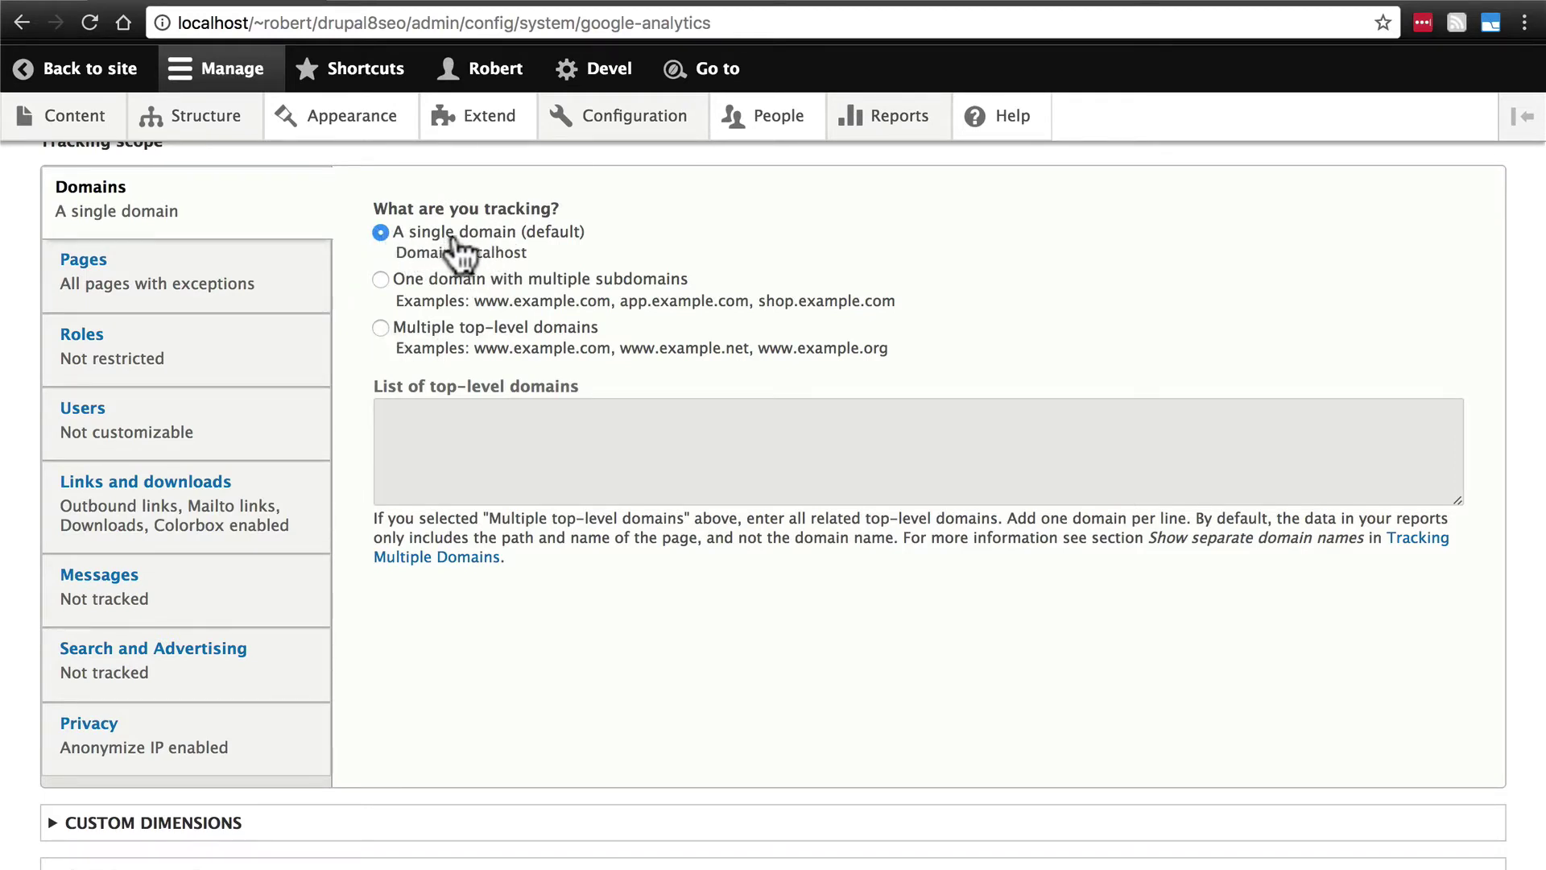
Step: Show the Pages scope, tracking all pages except /admin, /batch, /node and /user paths
{"action": "left_click", "coordinate": [210, 296]}
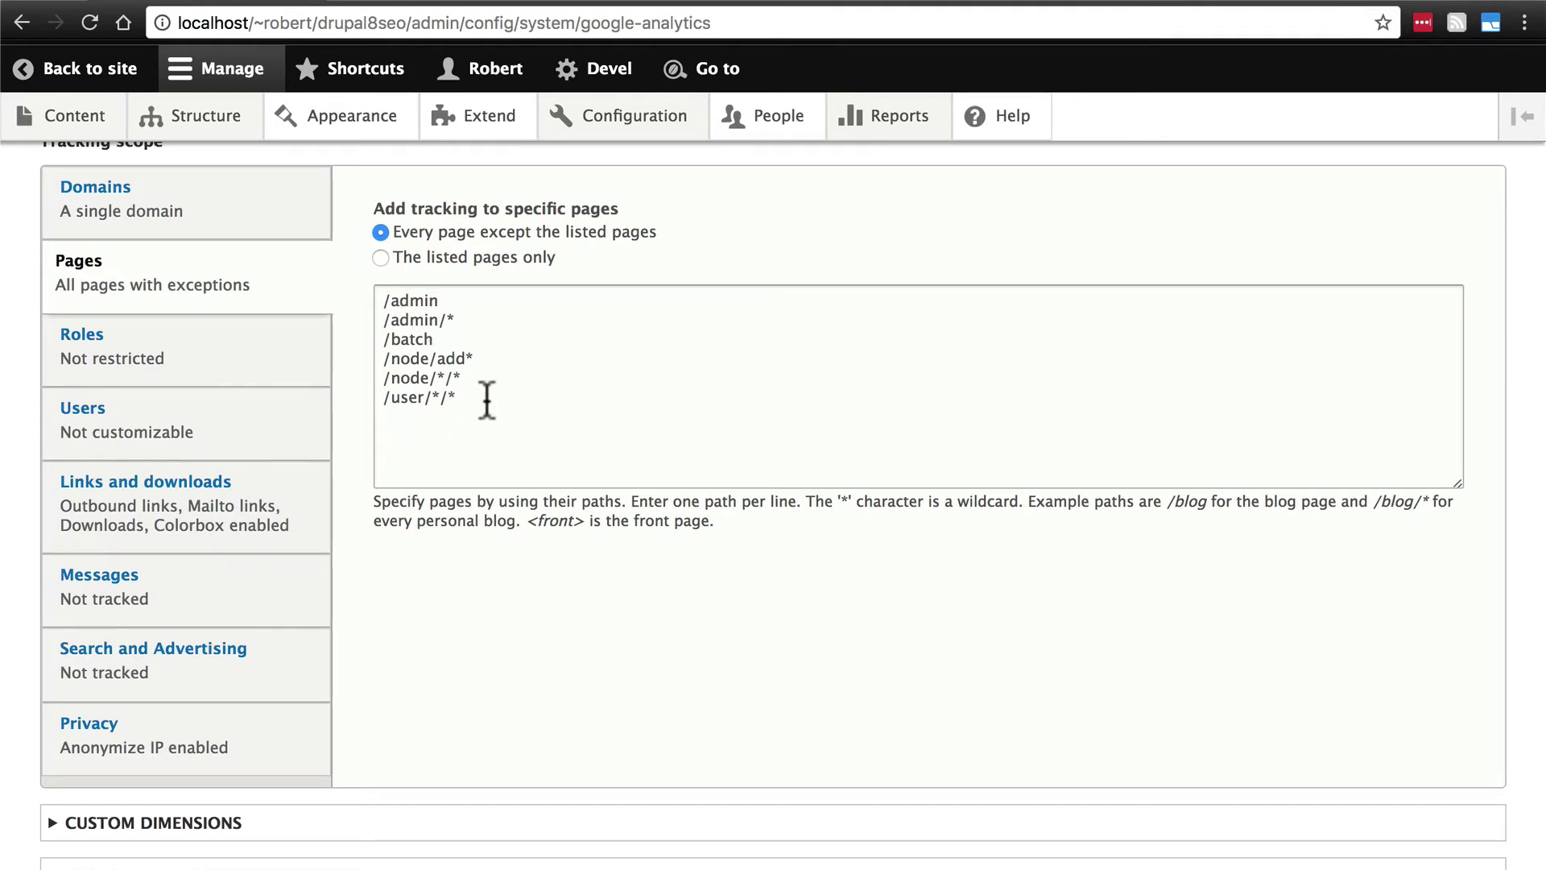
Step: After rechecking the Pages list, tick Anonymous user and Authenticated user in the Roles tracking scope
{"action": "left_click", "coordinate": [249, 352]}
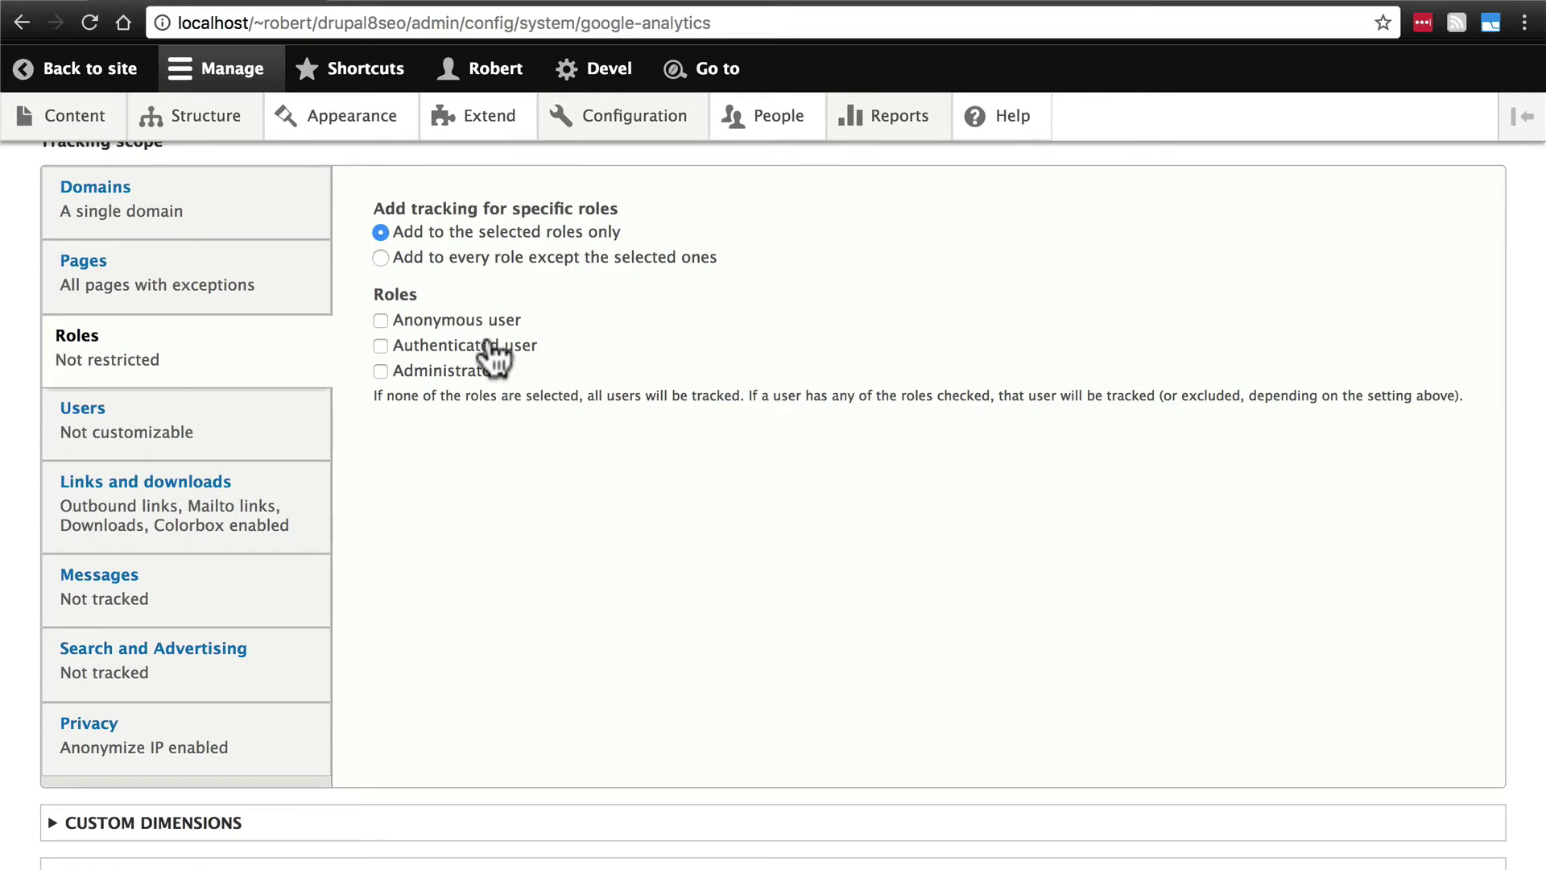
{"action": "left_click", "coordinate": [237, 266]}
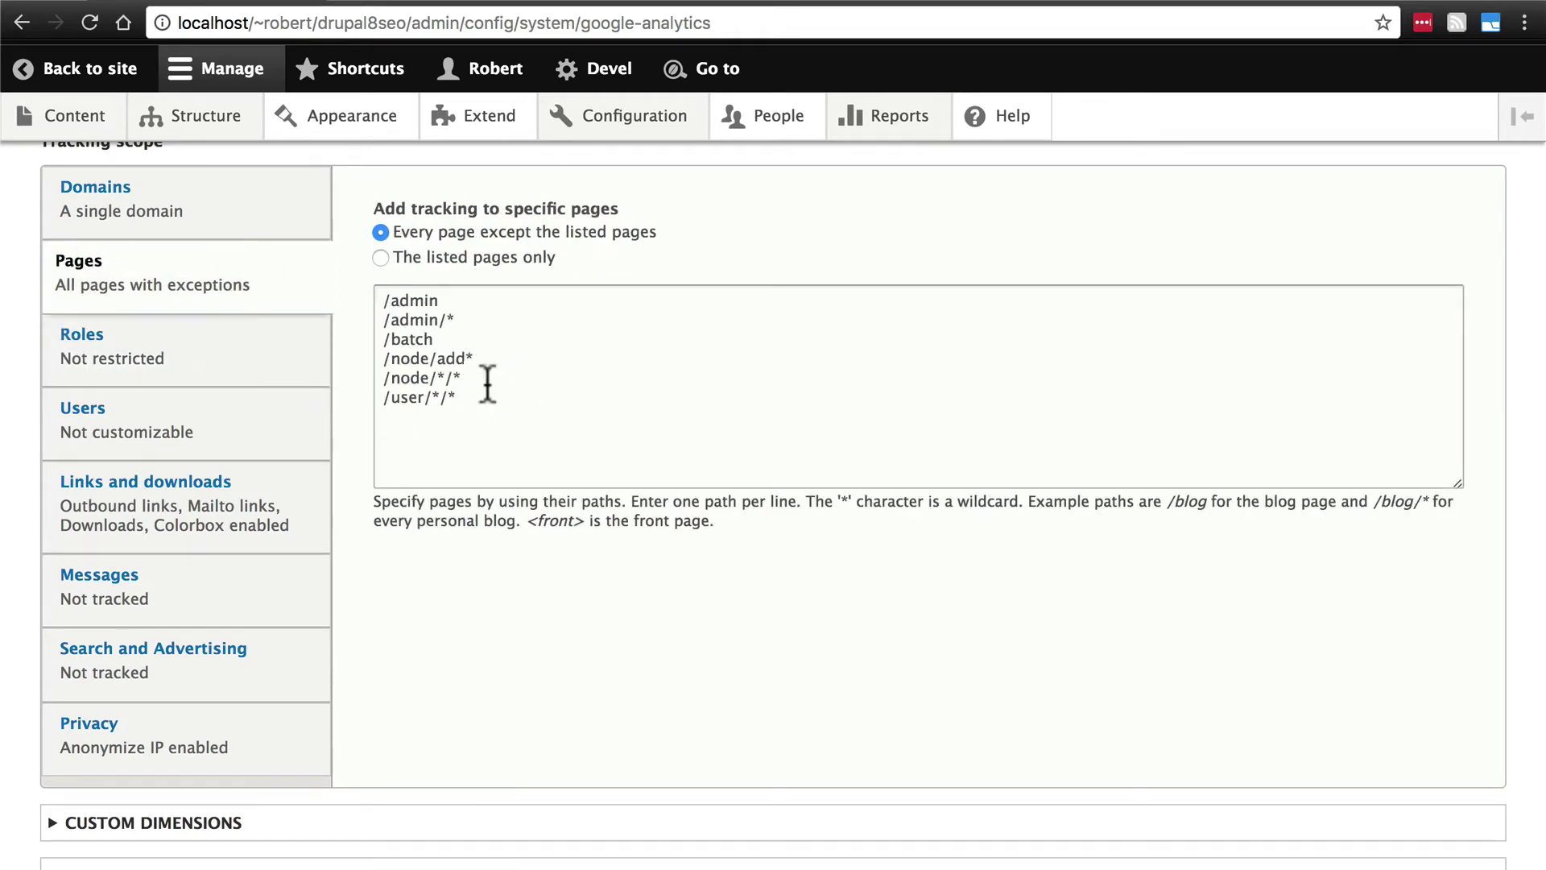
{"action": "left_click", "coordinate": [265, 360]}
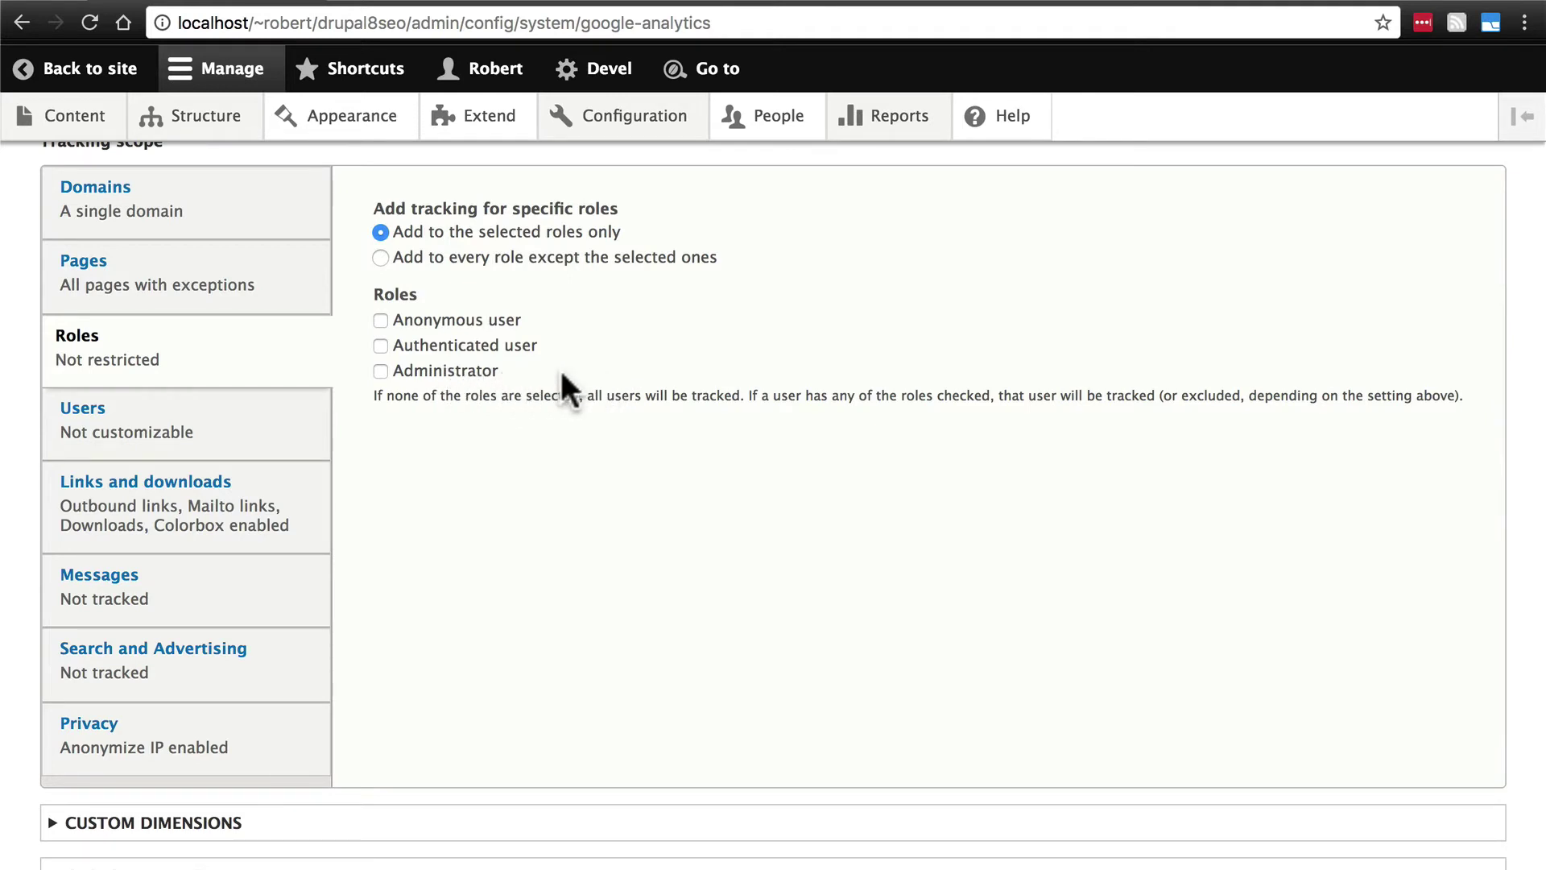
{"action": "left_click", "coordinate": [381, 320]}
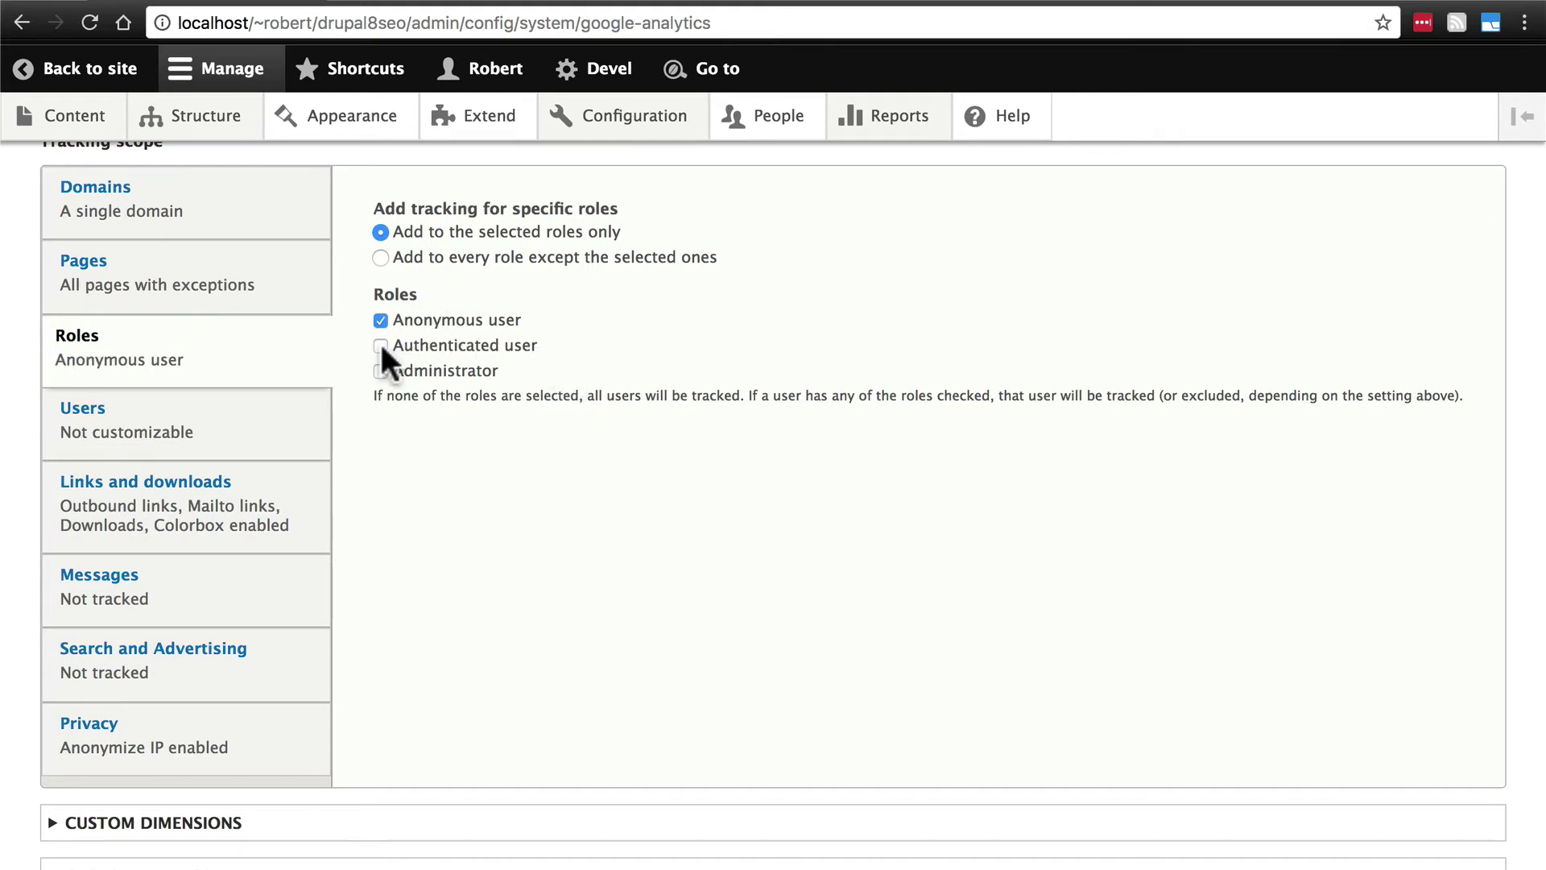
{"action": "left_click", "coordinate": [380, 346]}
Step: Show the Users tracking scope, keeping No customization allowed and User ID tracking off
{"action": "left_click", "coordinate": [225, 456]}
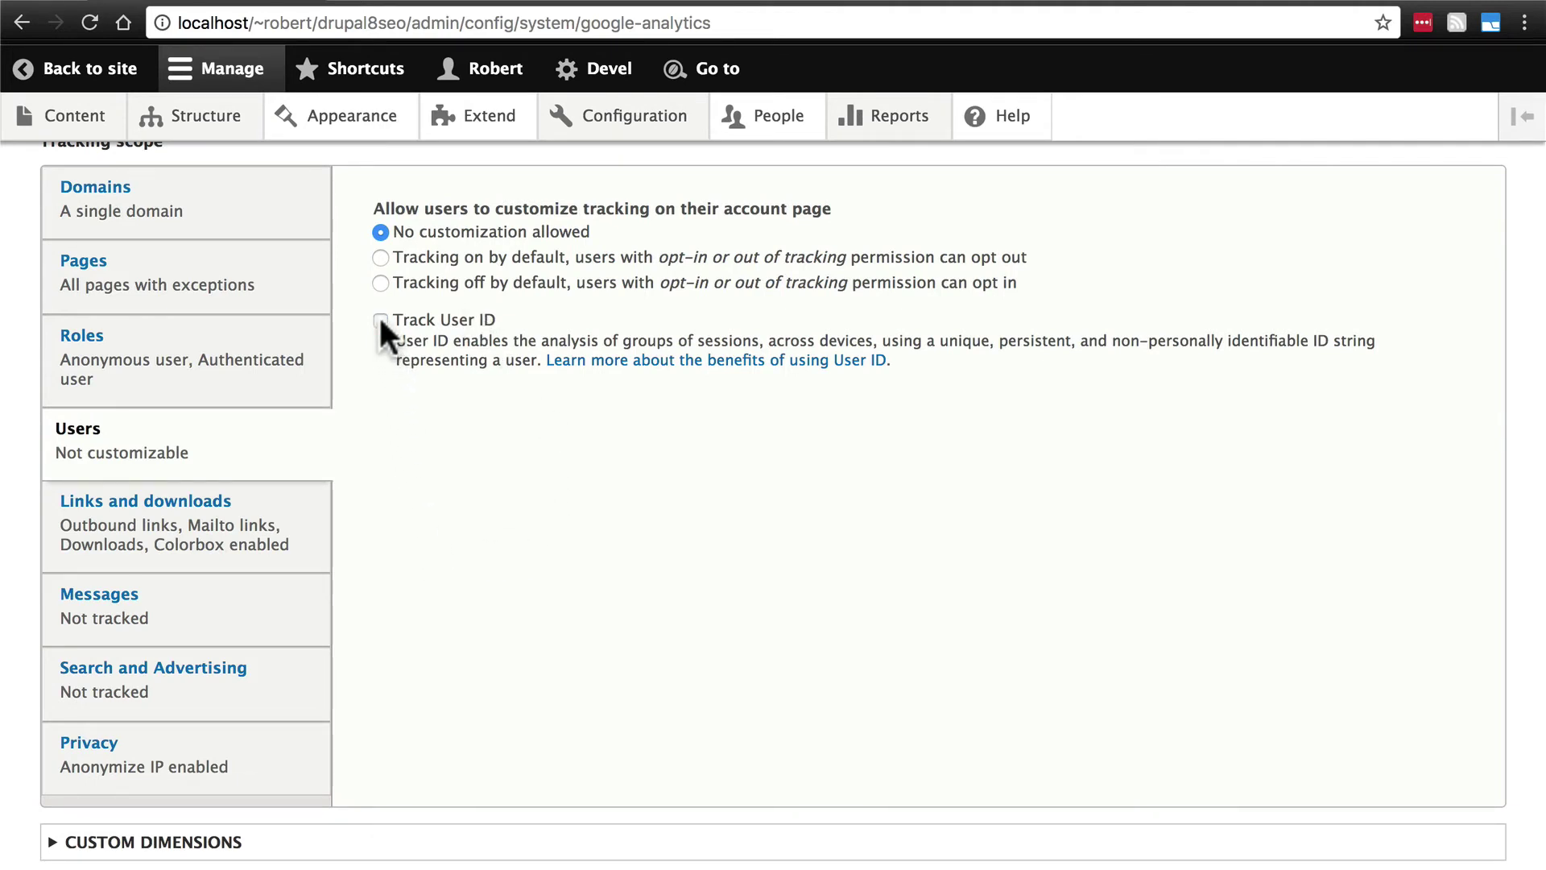
Step: Check the Links and downloads tracking options, then switch to the Messages tracking scope
{"action": "left_click", "coordinate": [274, 550]}
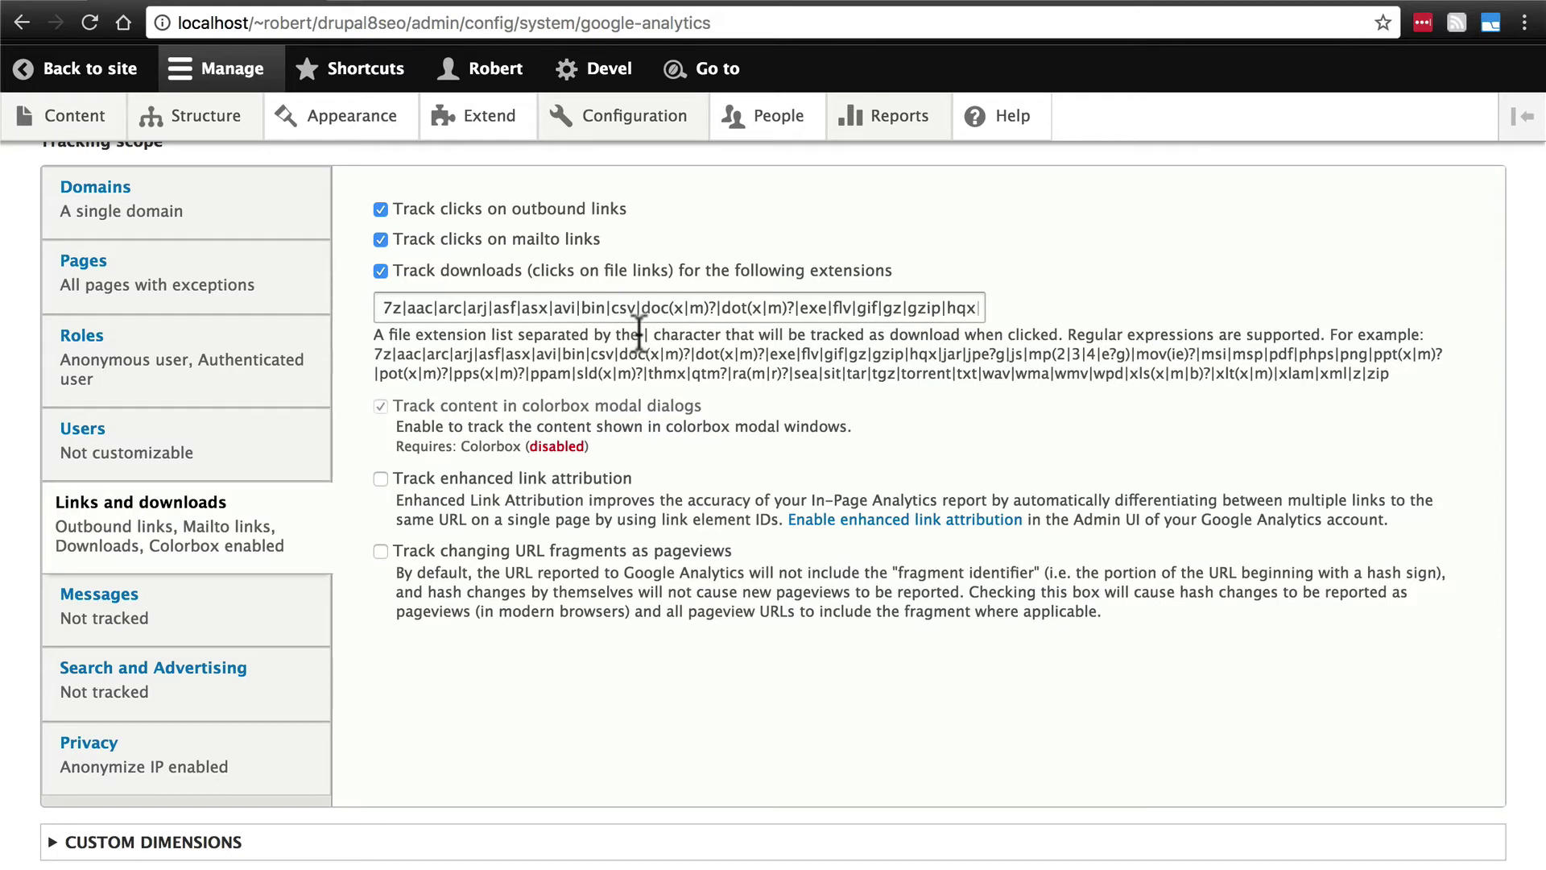
{"action": "left_click", "coordinate": [244, 633]}
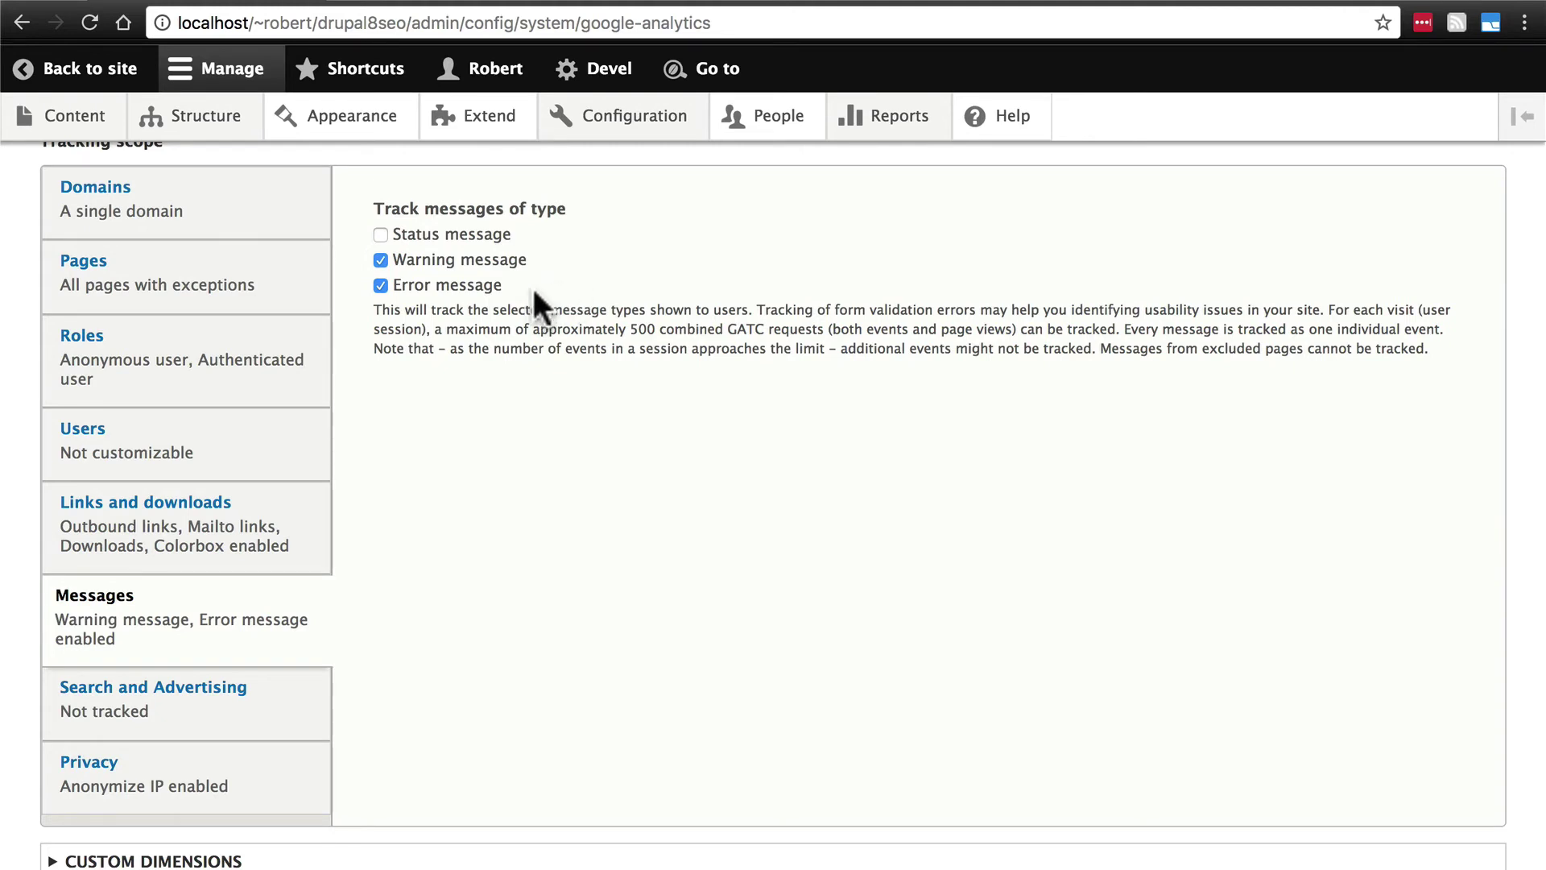
Step: Display Search and Advertising settings, leaving internal search, AdSense ads and display features untracked
{"action": "left_click", "coordinate": [293, 718]}
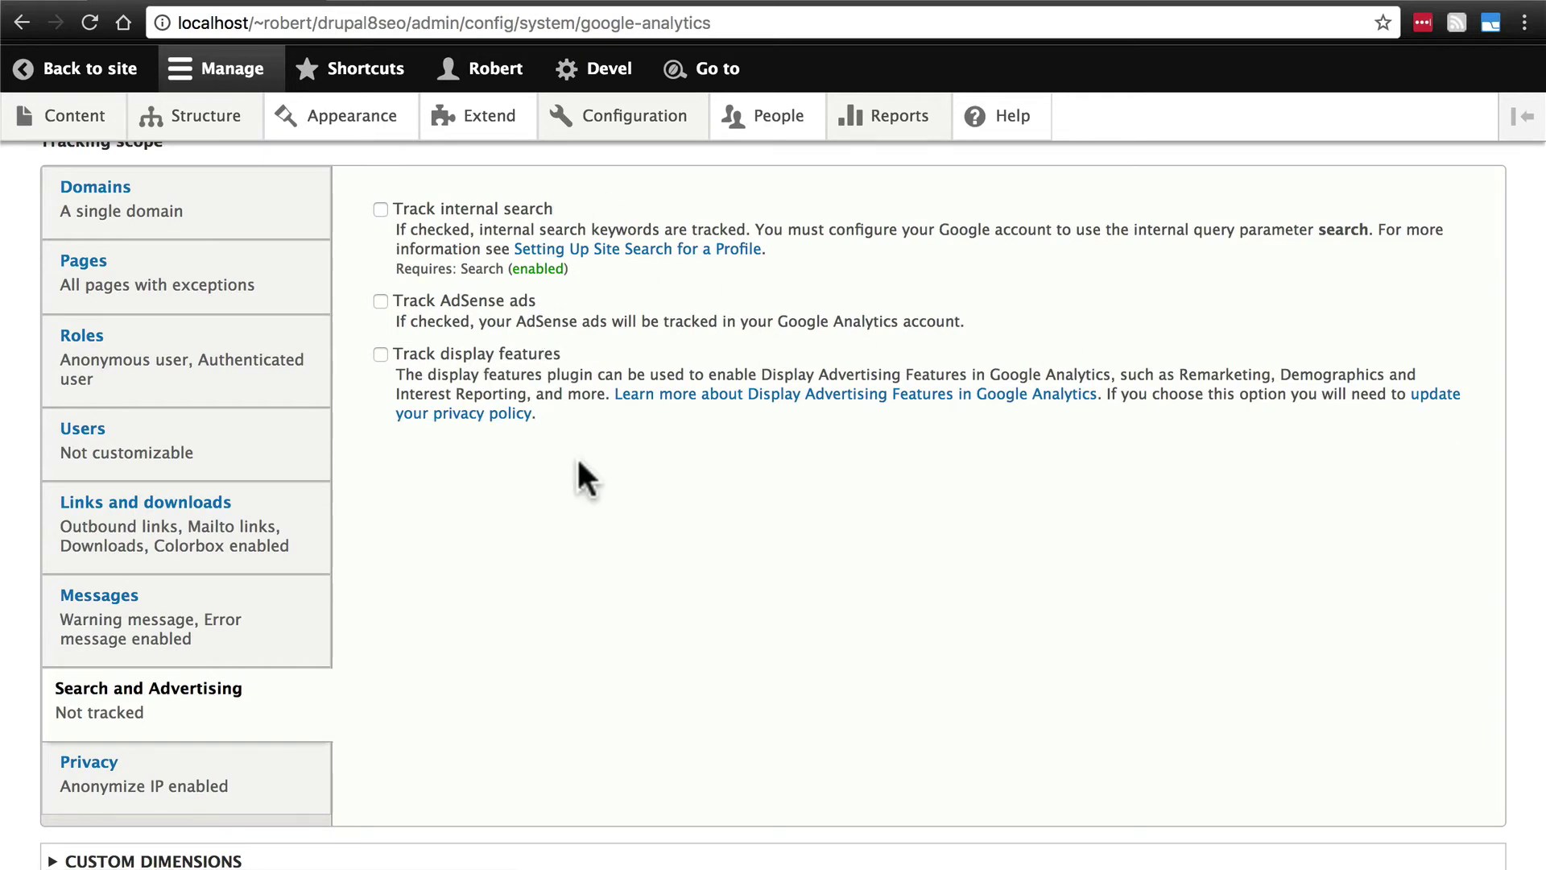
Step: Confirm Anonymize visitors IP address is ticked under Privacy and scroll to the form's end
{"action": "left_click", "coordinate": [244, 769]}
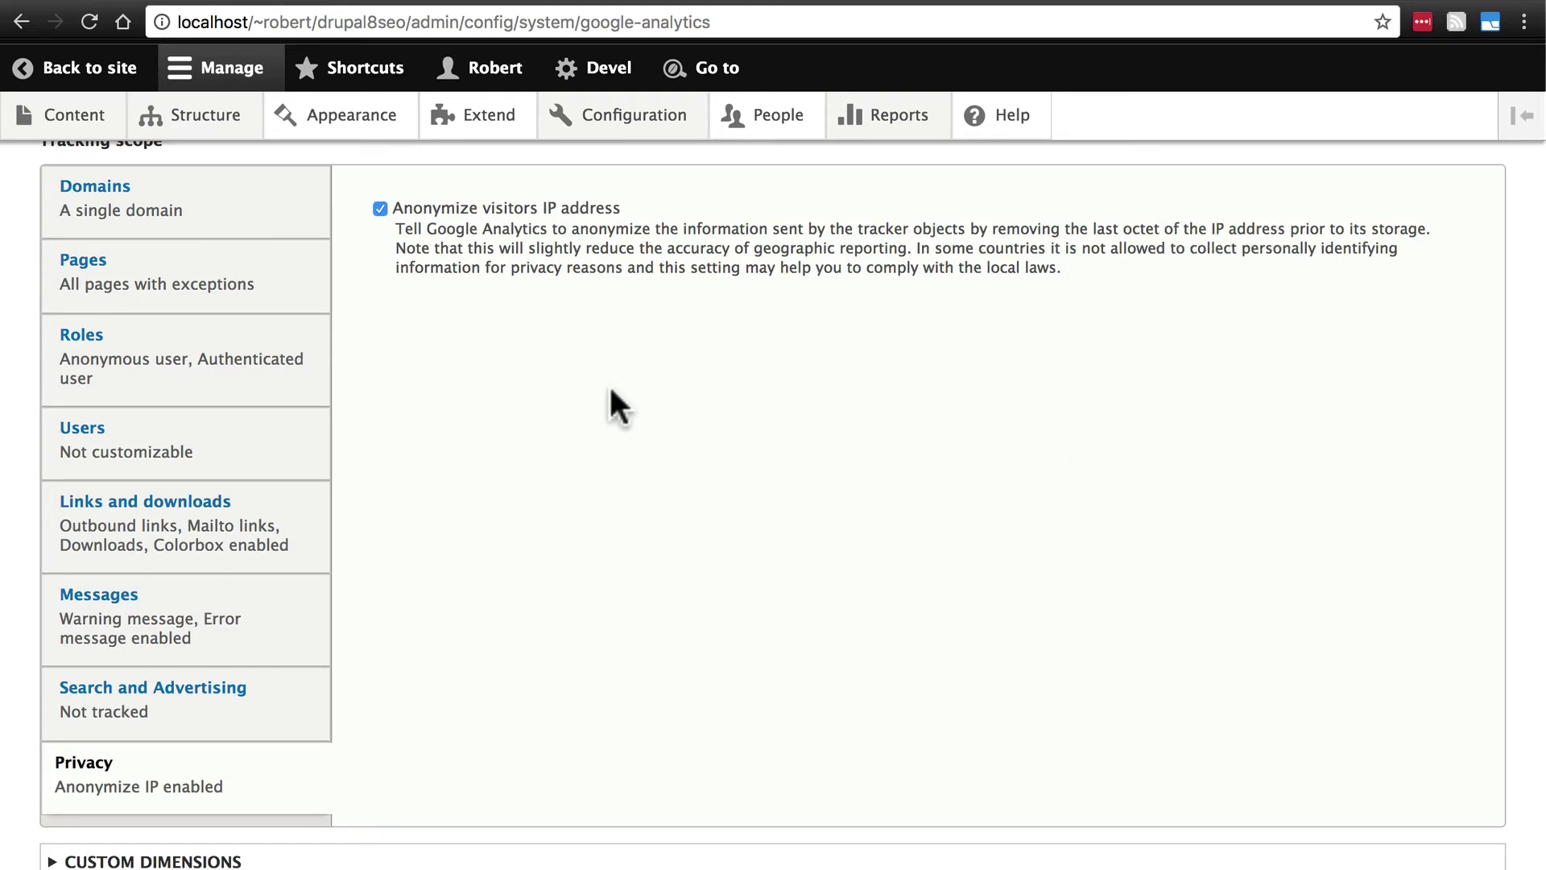
{"action": "scroll", "coordinate": [610, 390], "scroll_direction": "down", "scroll_amount": 5}
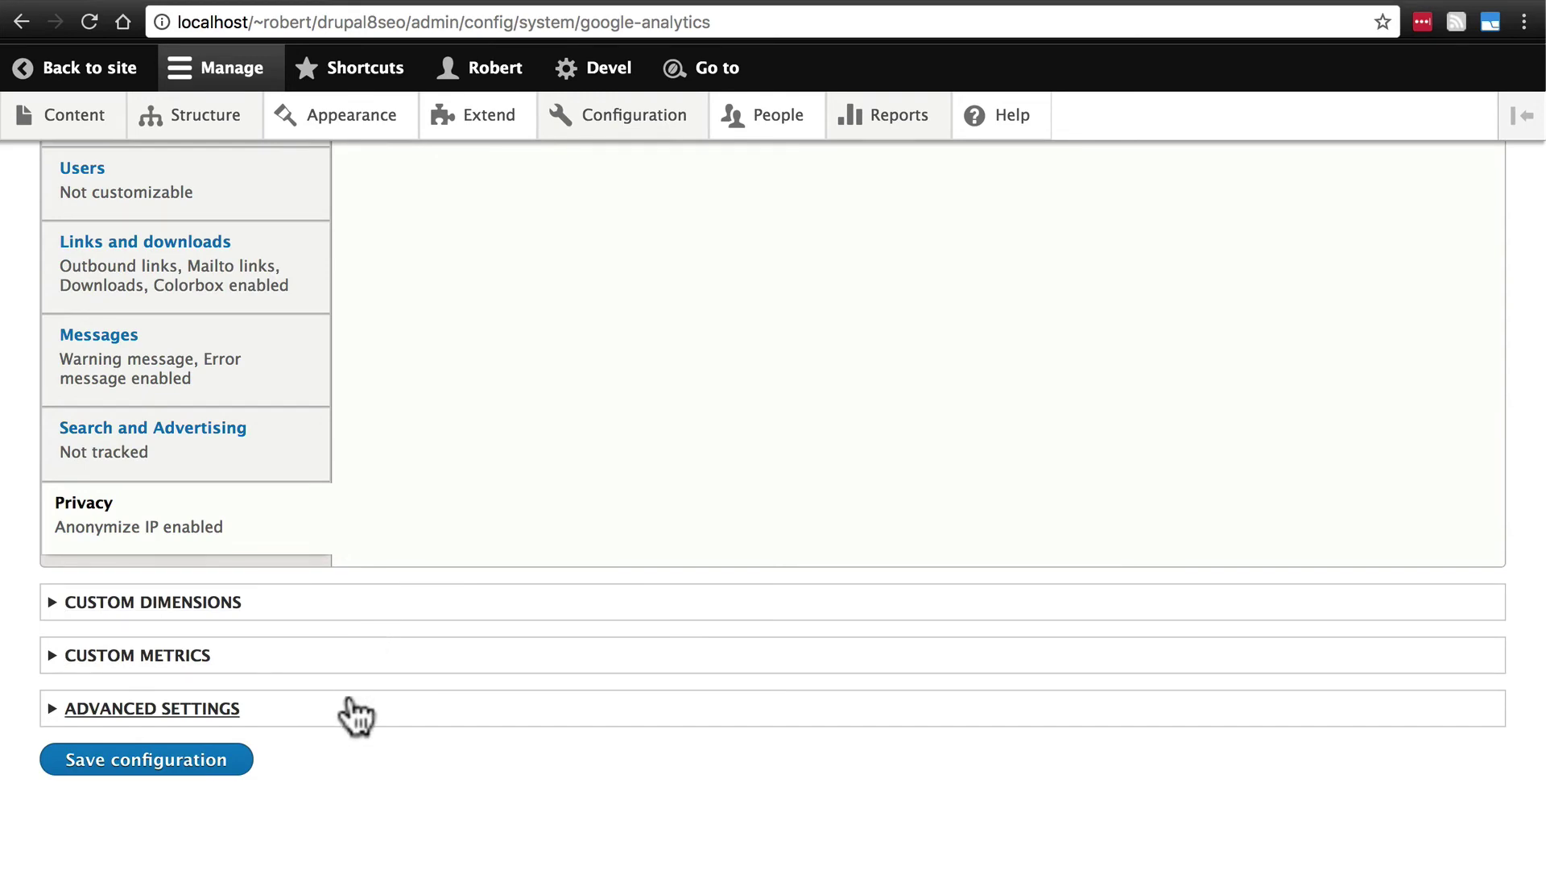
{"action": "left_click", "coordinate": [214, 710]}
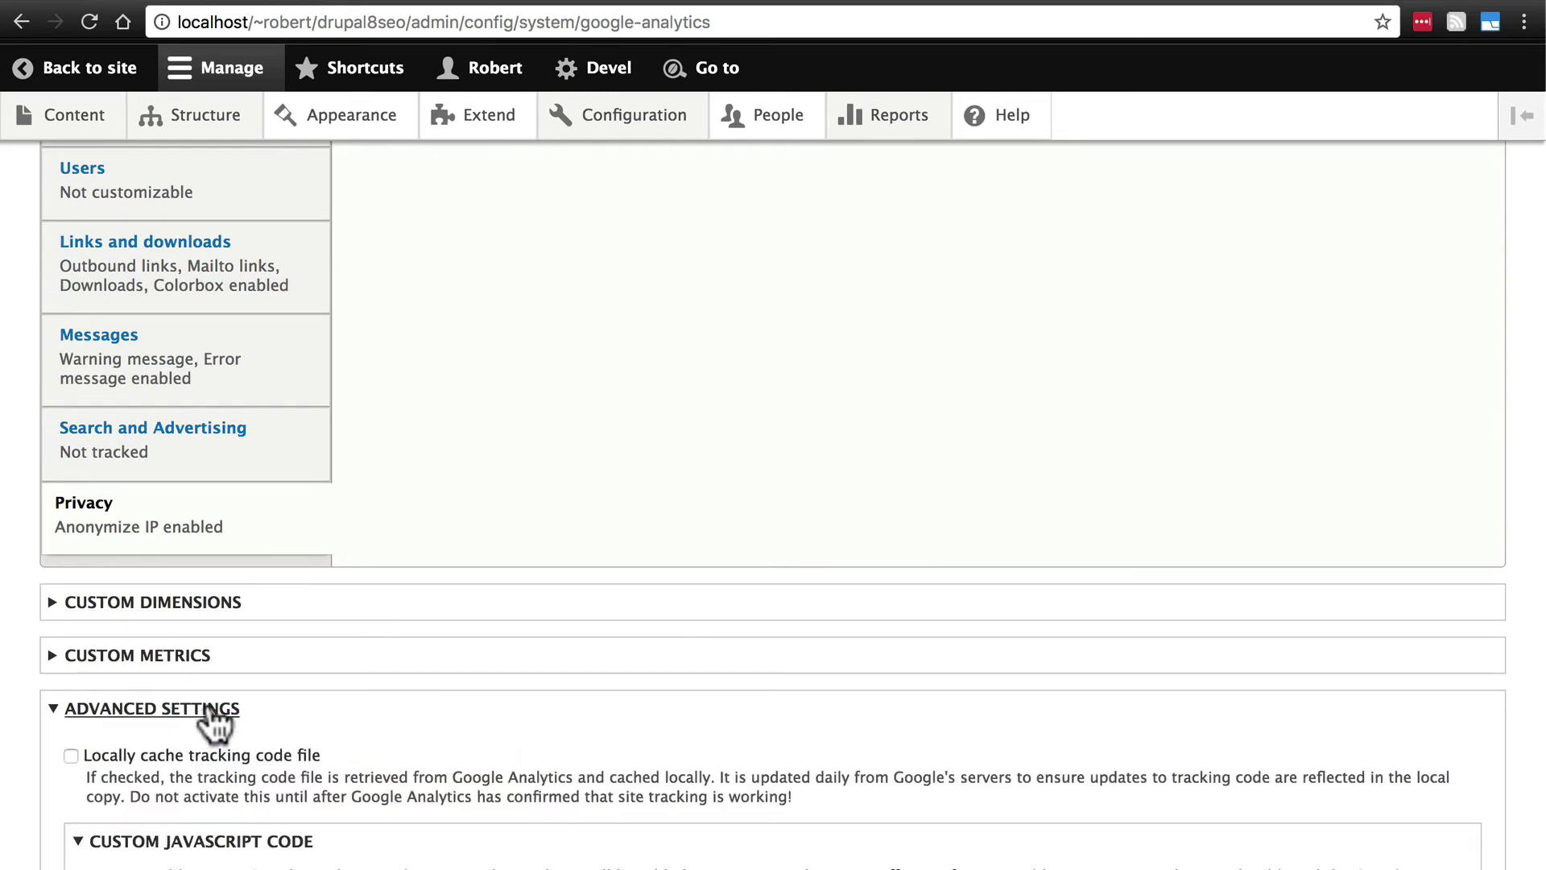
{"action": "scroll", "coordinate": [397, 678], "scroll_direction": "down", "scroll_amount": 3}
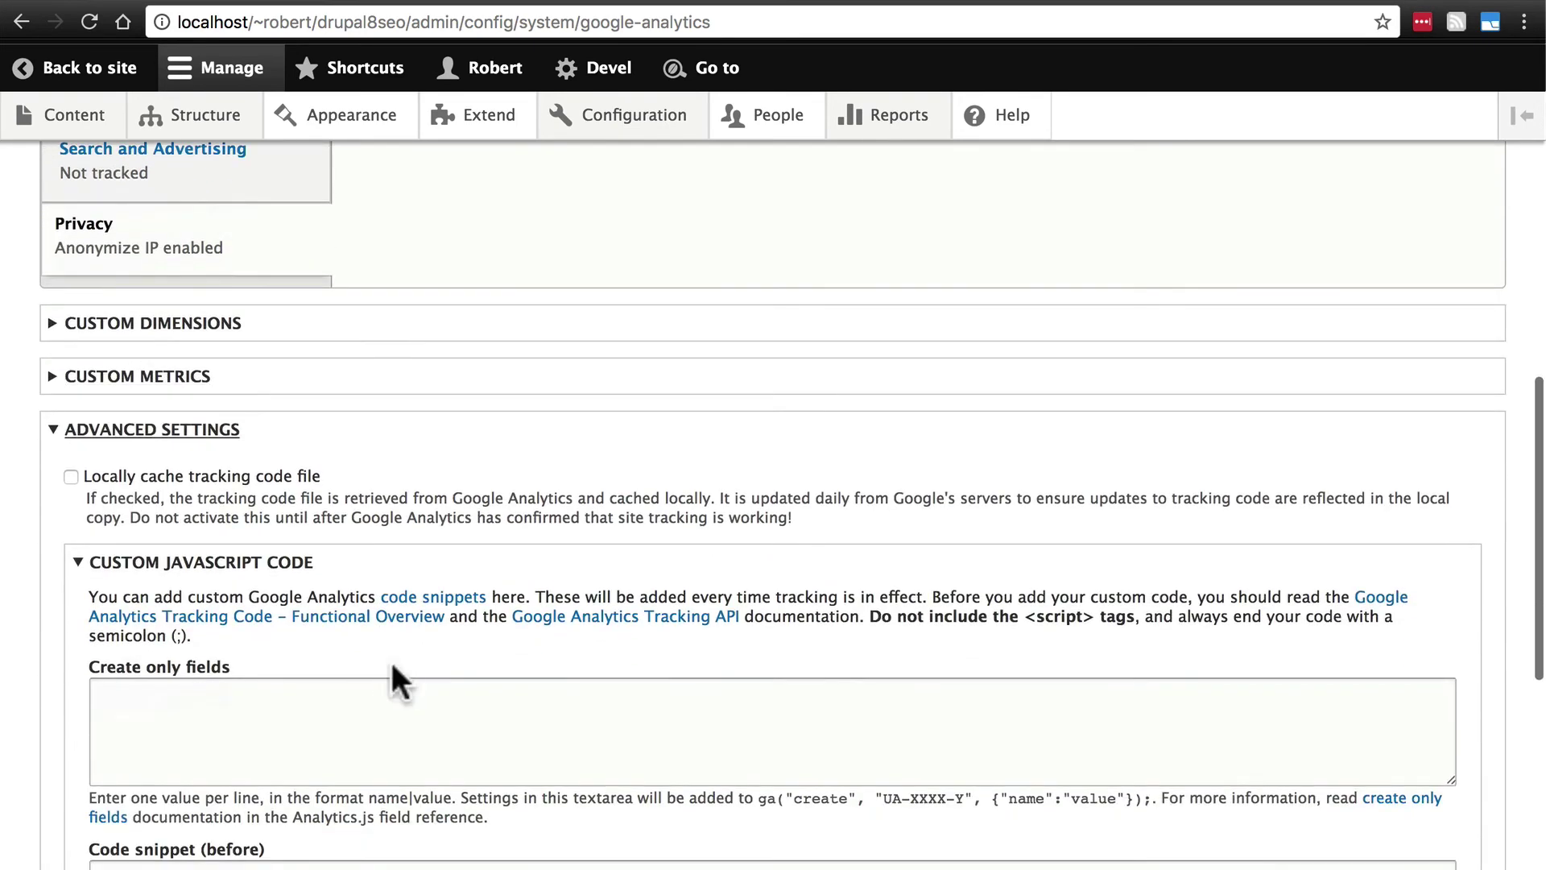
{"action": "left_click", "coordinate": [71, 477]}
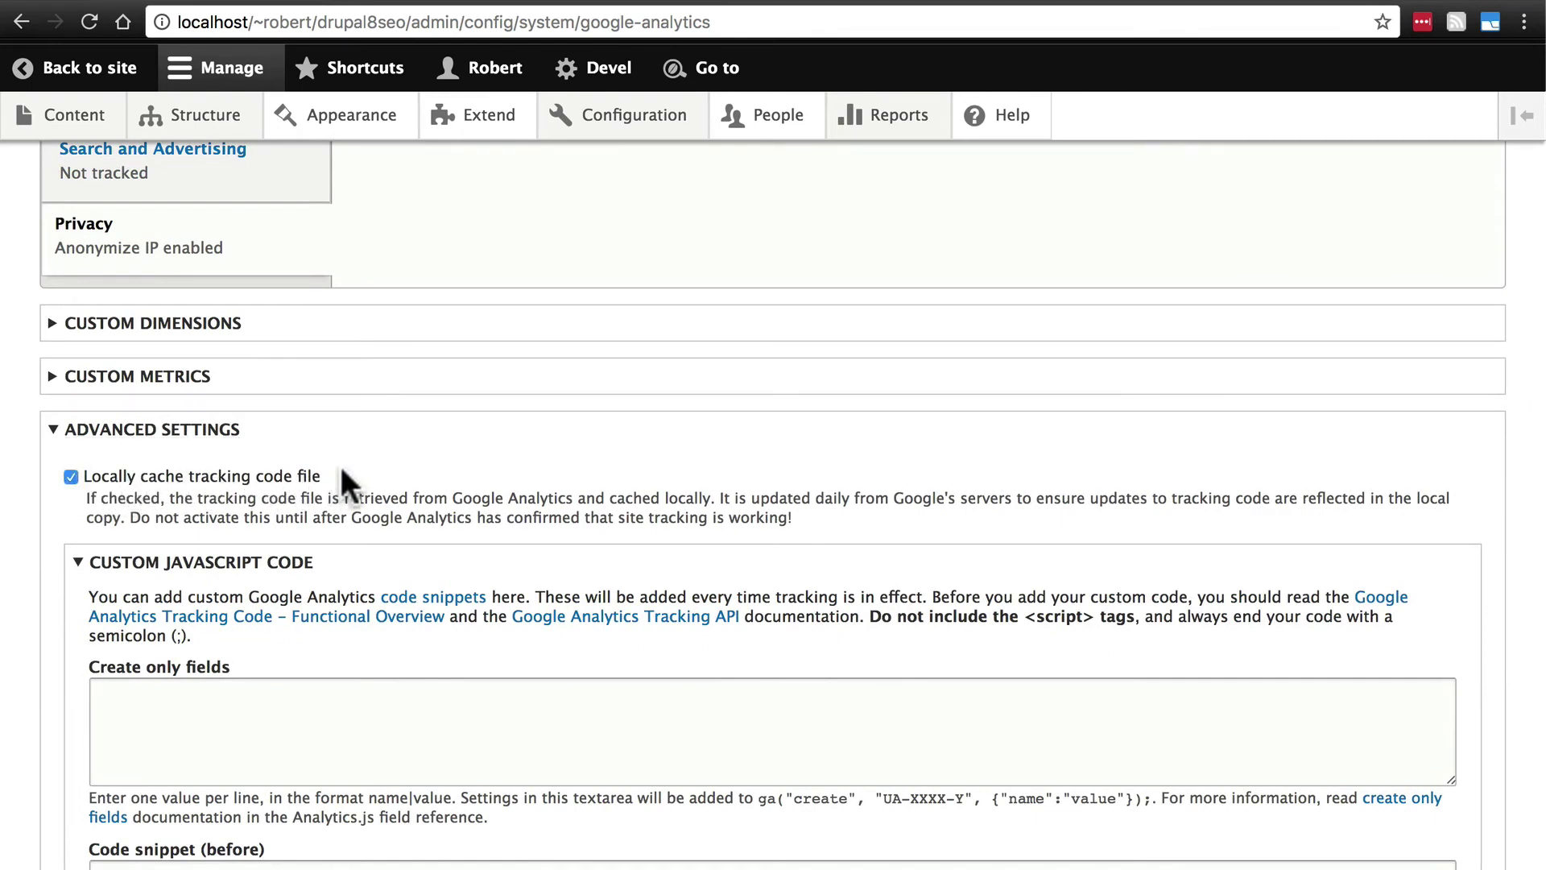
{"action": "scroll", "coordinate": [349, 467], "scroll_direction": "down", "scroll_amount": 5}
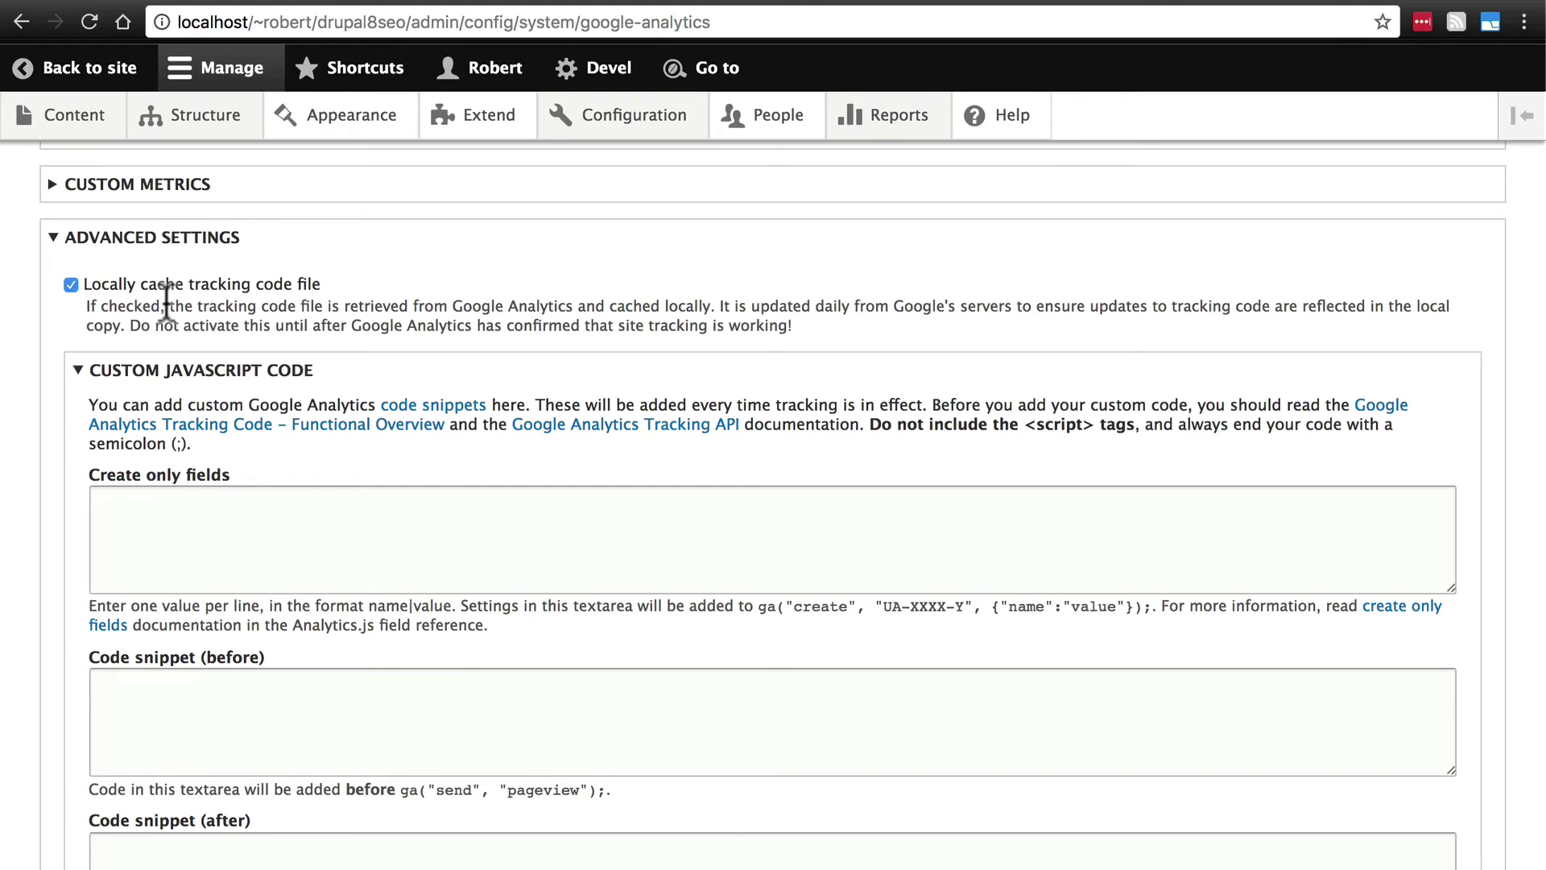
Step: Save the Google Analytics settings with Save configuration at the bottom of the form
{"action": "scroll", "coordinate": [26, 310], "scroll_direction": "down", "scroll_amount": 5}
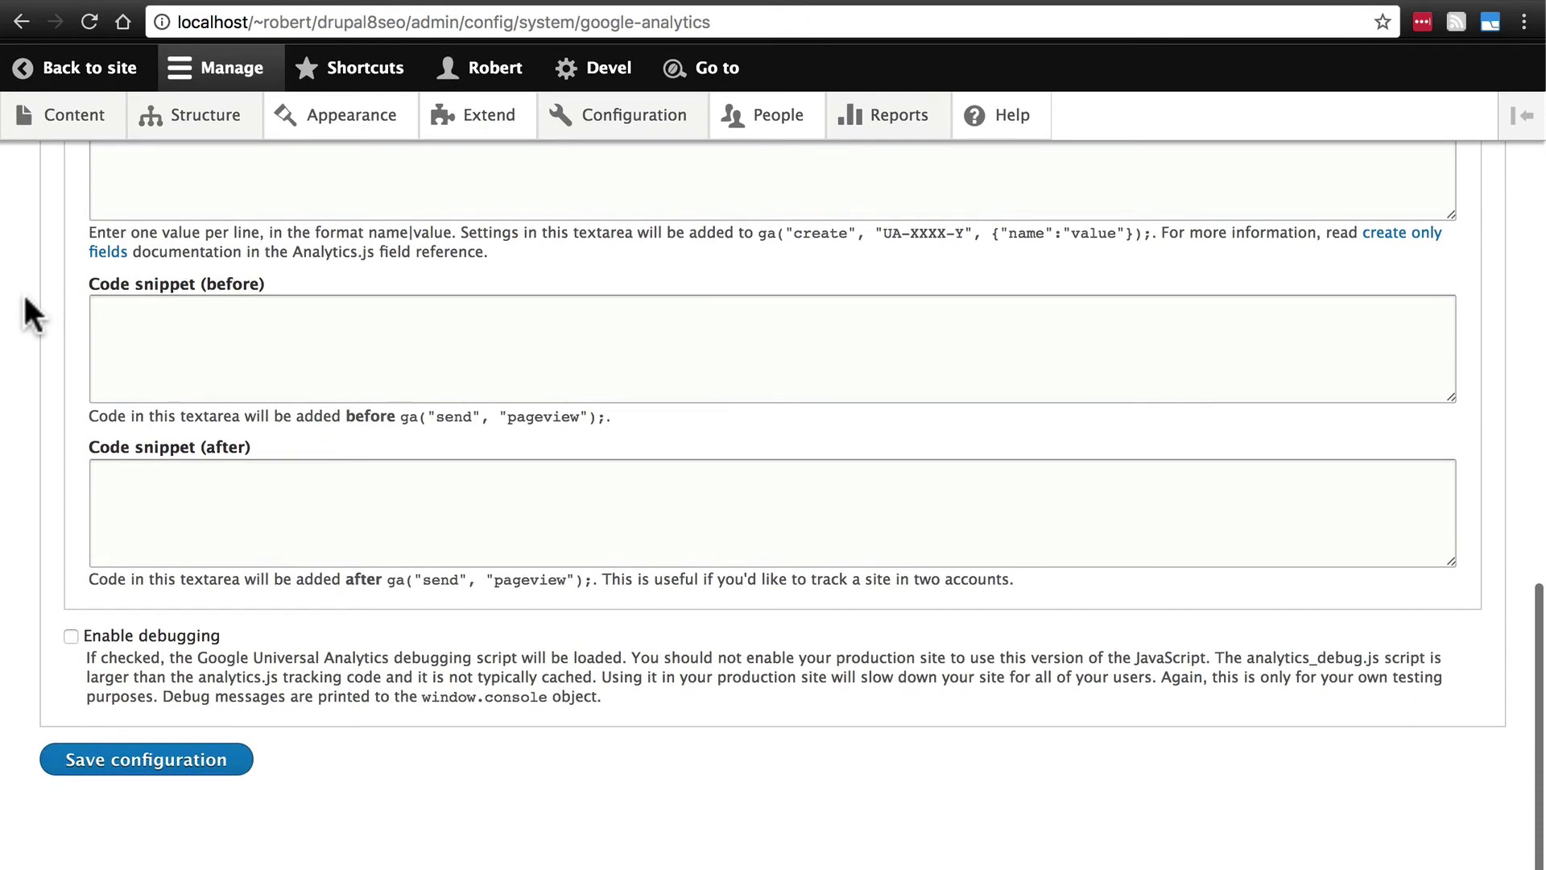
{"action": "left_click", "coordinate": [163, 763]}
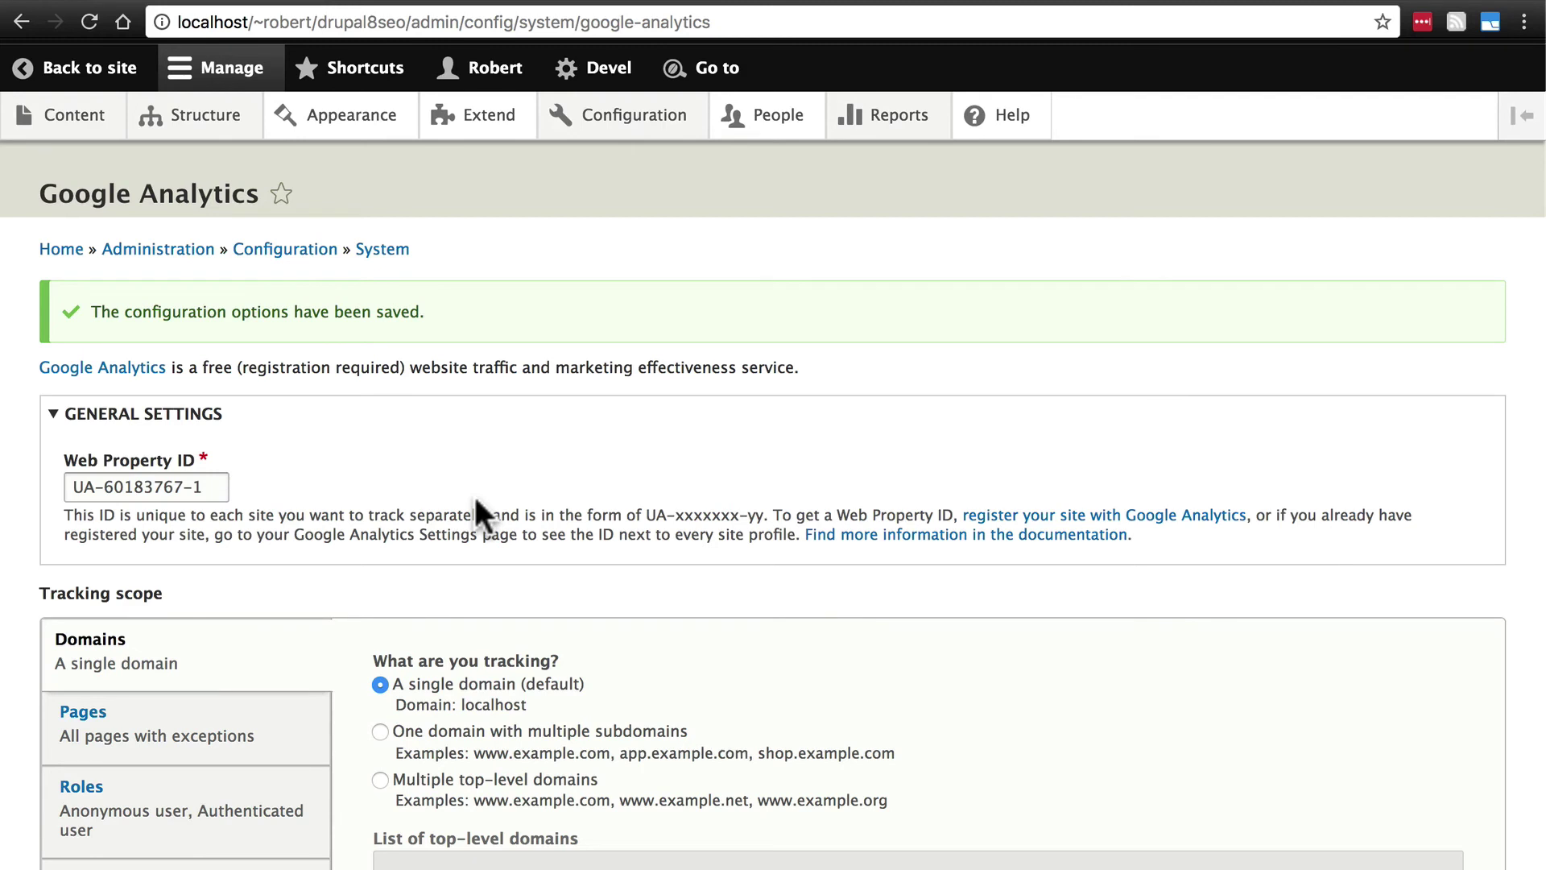
Step: Go to the SEO Checklist's Analytics tasks via Configuration > Search and metadata
{"action": "mouse_move", "coordinate": [633, 121]}
{"action": "mouse_move", "coordinate": [658, 509]}
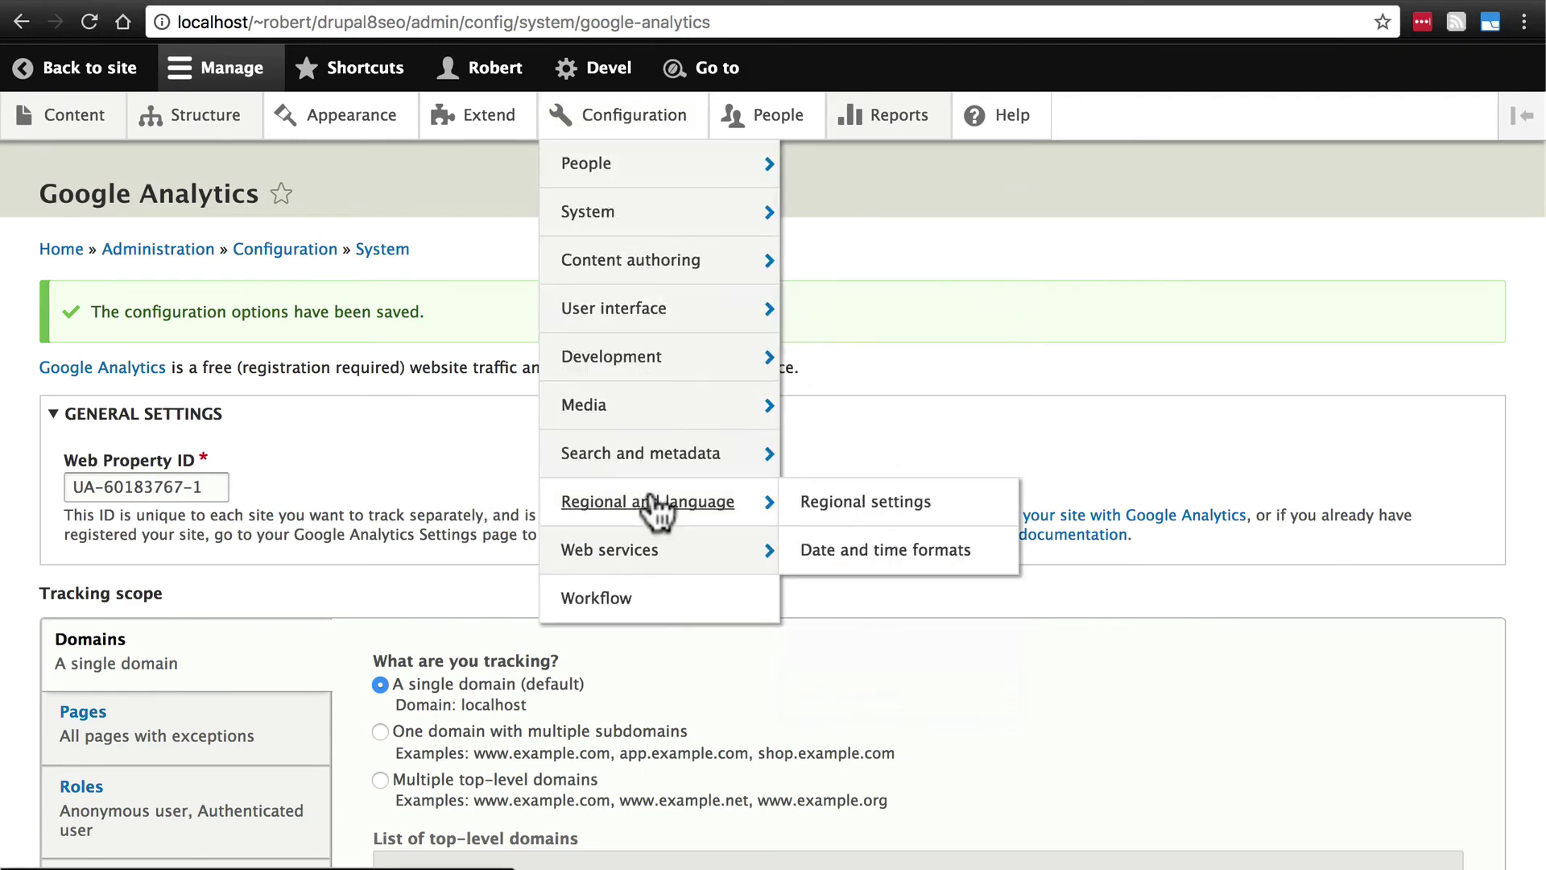
{"action": "mouse_move", "coordinate": [680, 471]}
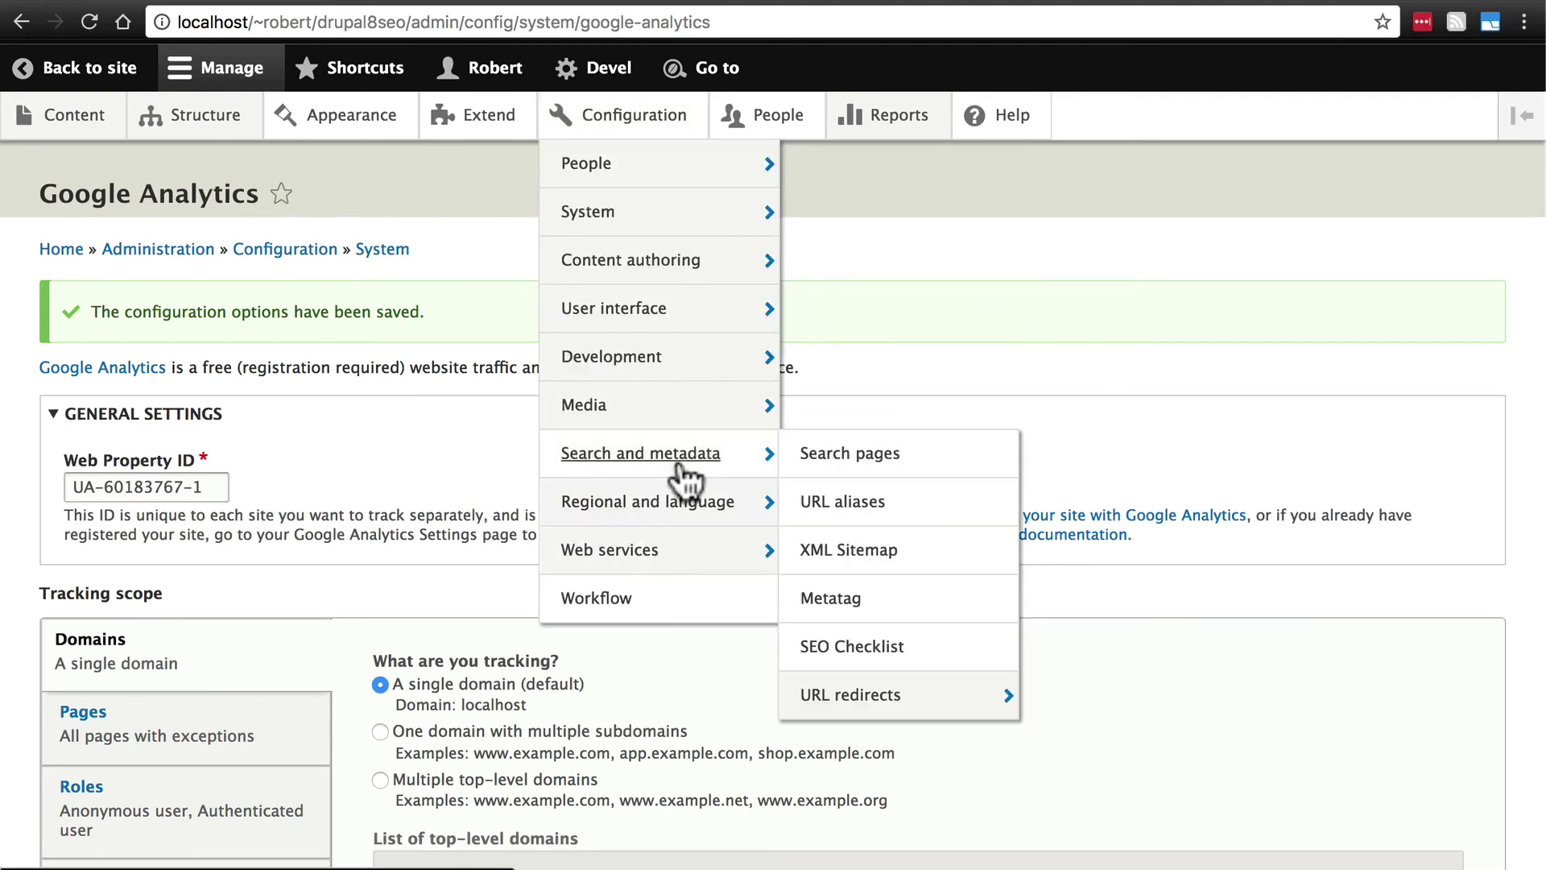
{"action": "left_click", "coordinate": [886, 649]}
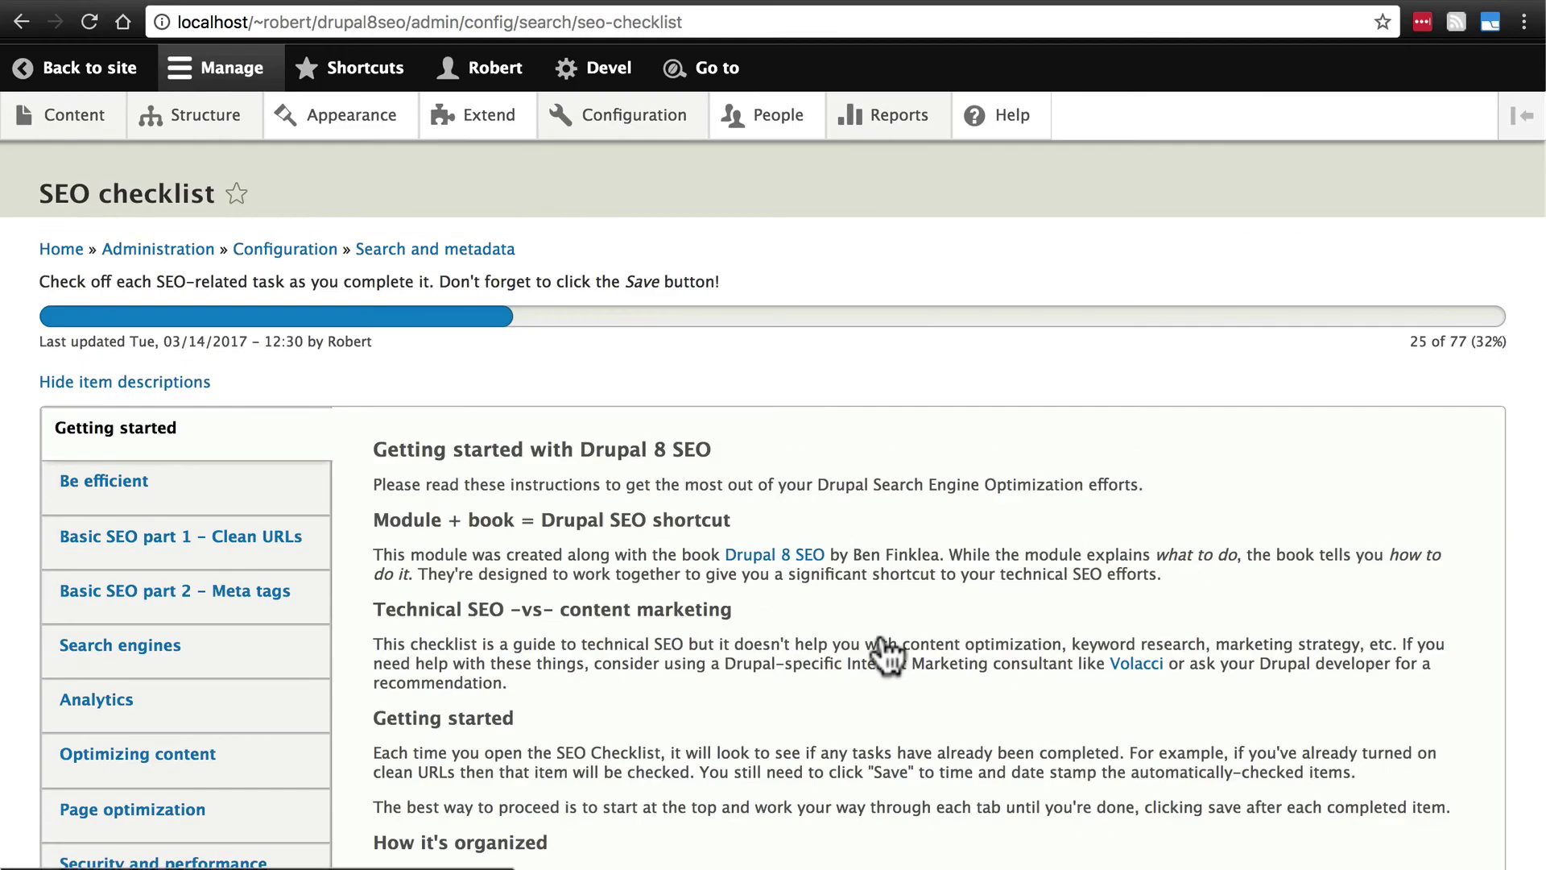
{"action": "left_click", "coordinate": [244, 704]}
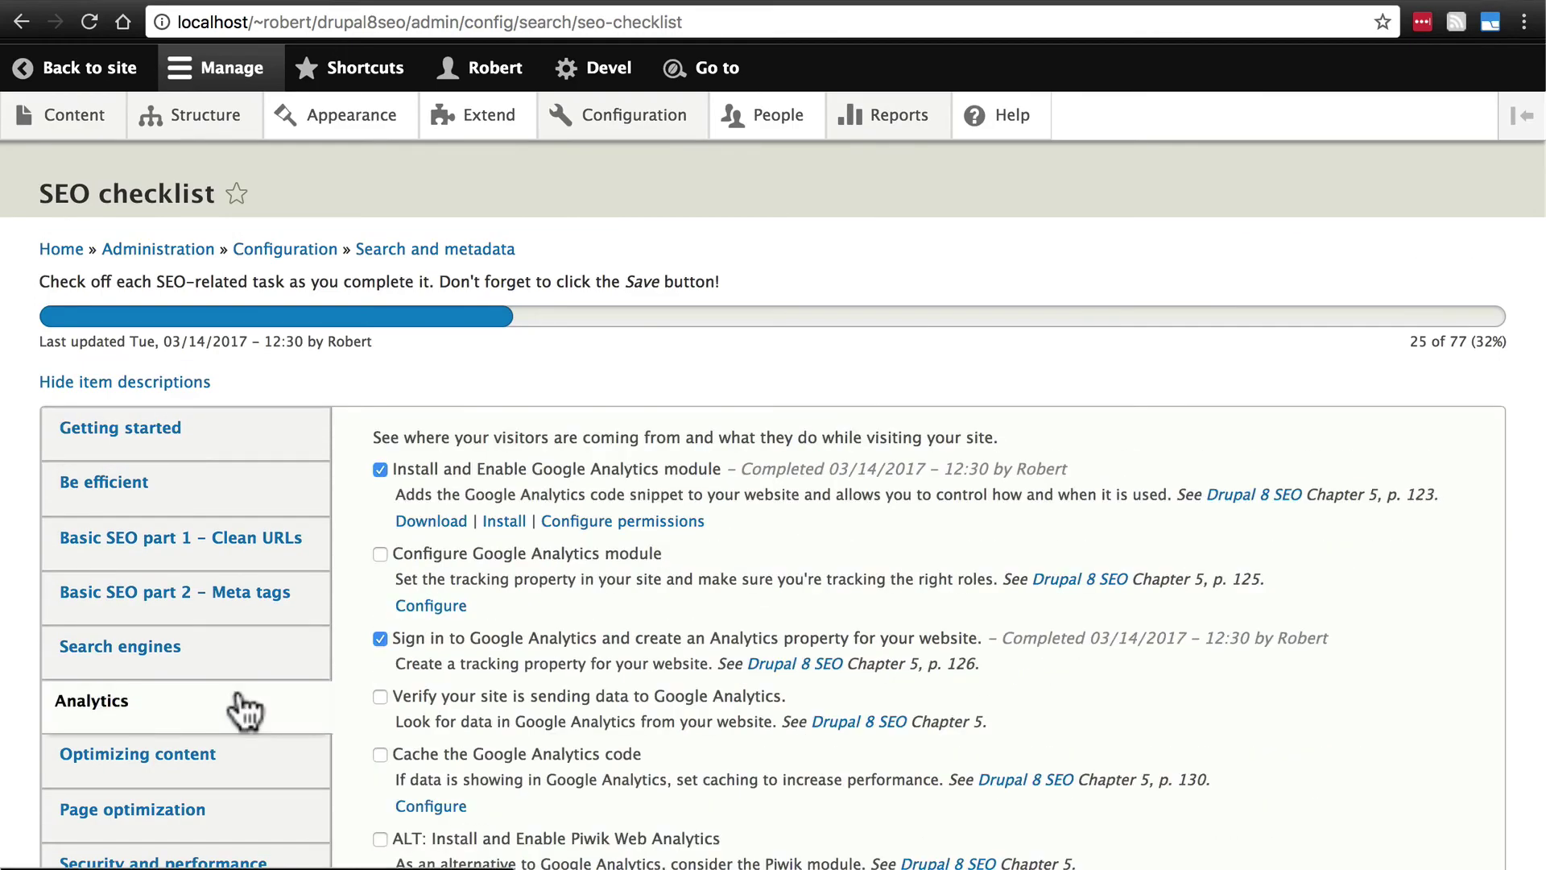
{"action": "scroll", "coordinate": [894, 544], "scroll_direction": "down", "scroll_amount": 2}
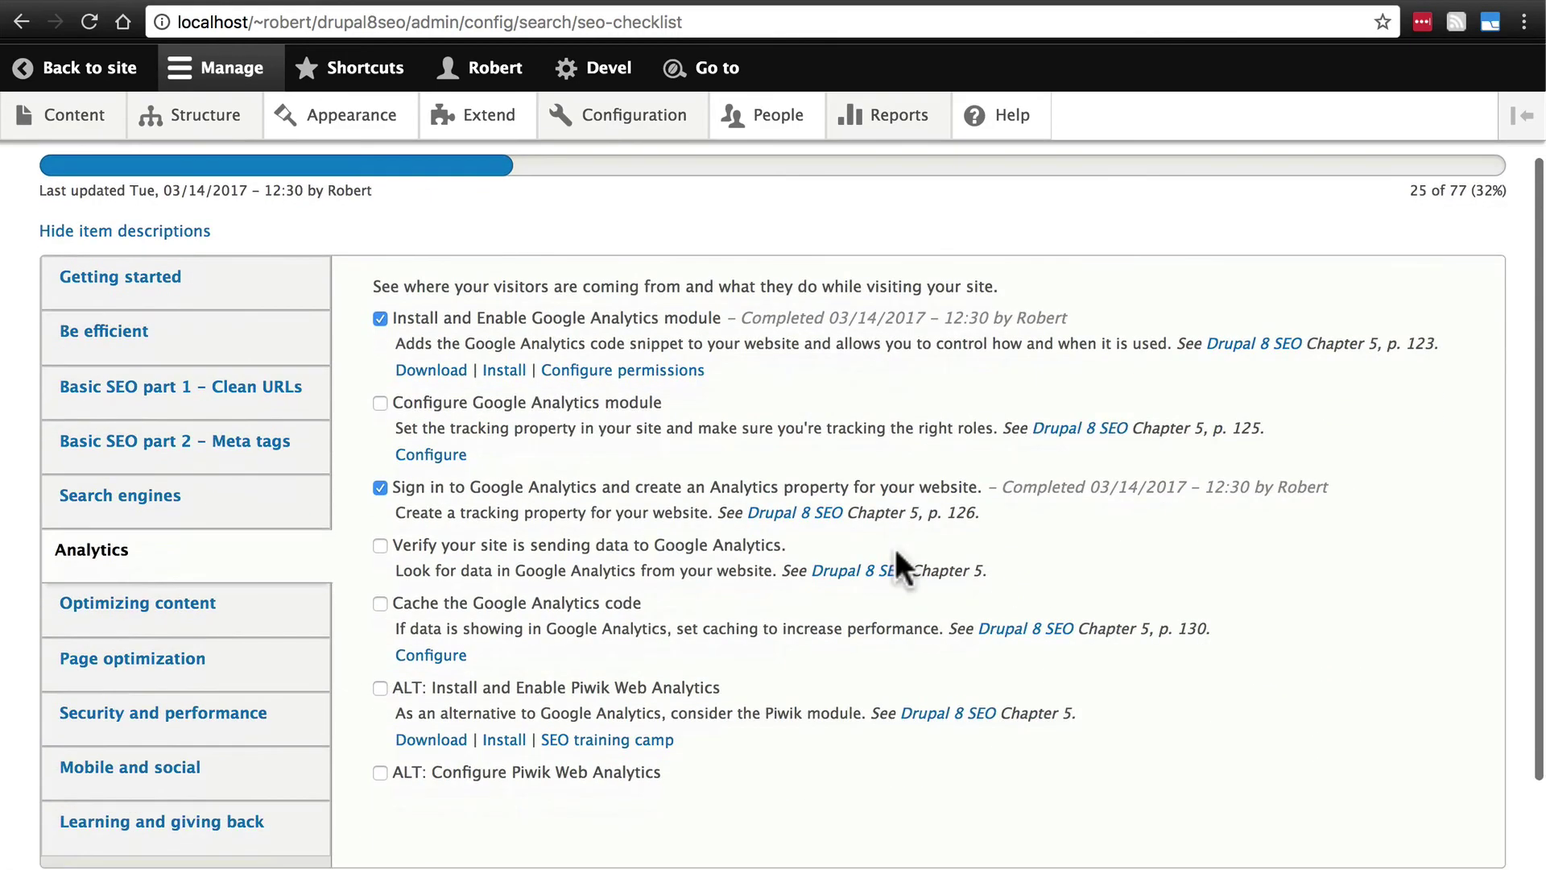
Step: Tick Configure Google Analytics module and Cache the Google Analytics code, then save the checklist
{"action": "left_click", "coordinate": [376, 398]}
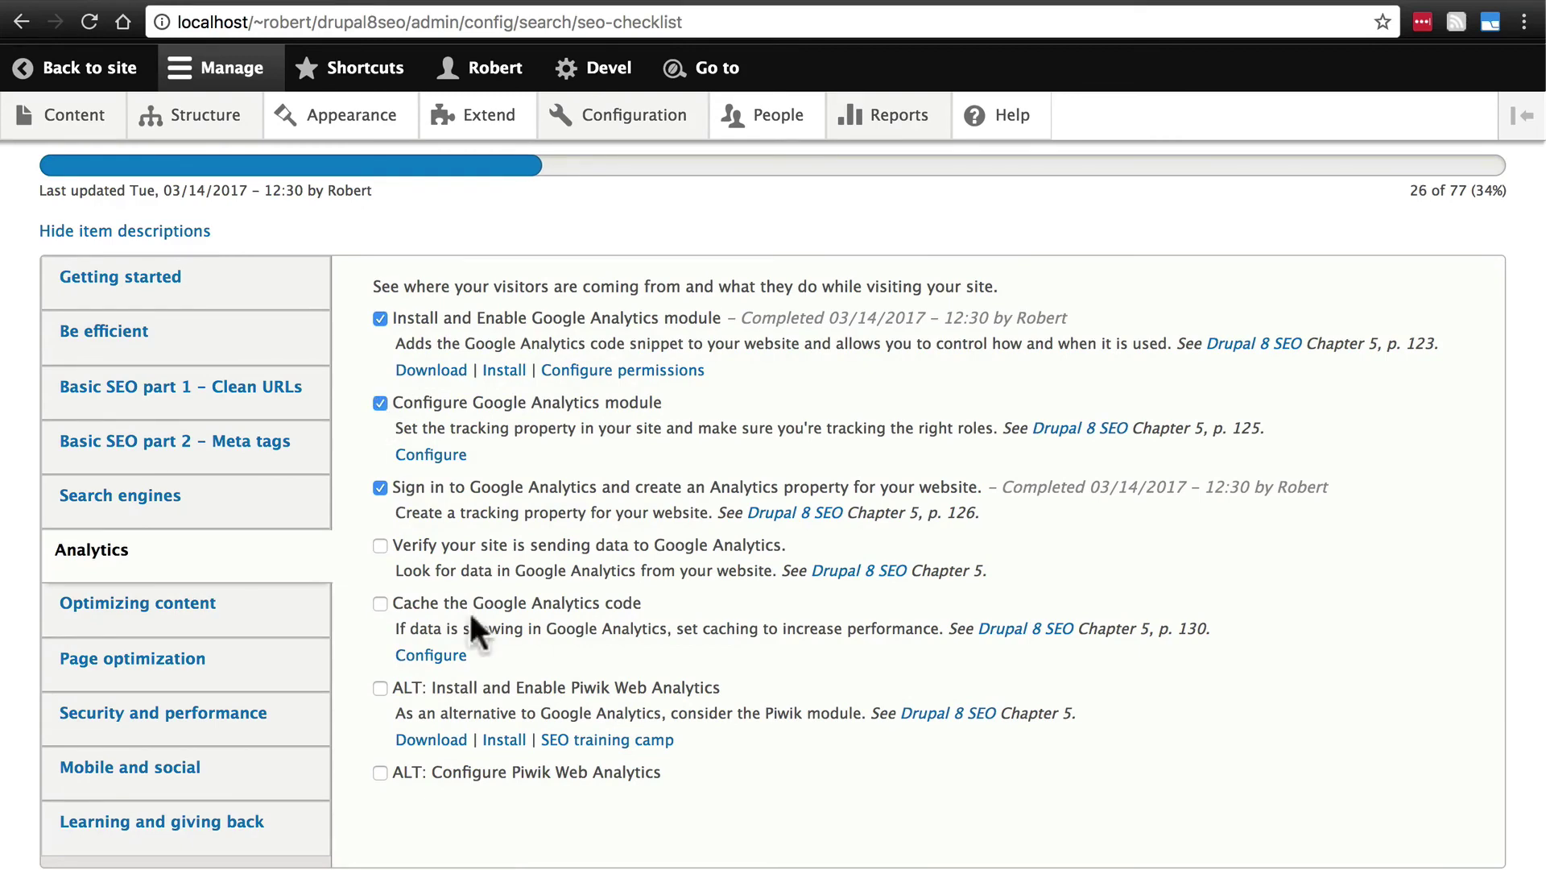
{"action": "left_click", "coordinate": [379, 601]}
{"action": "scroll", "coordinate": [354, 636], "scroll_direction": "down", "scroll_amount": 2}
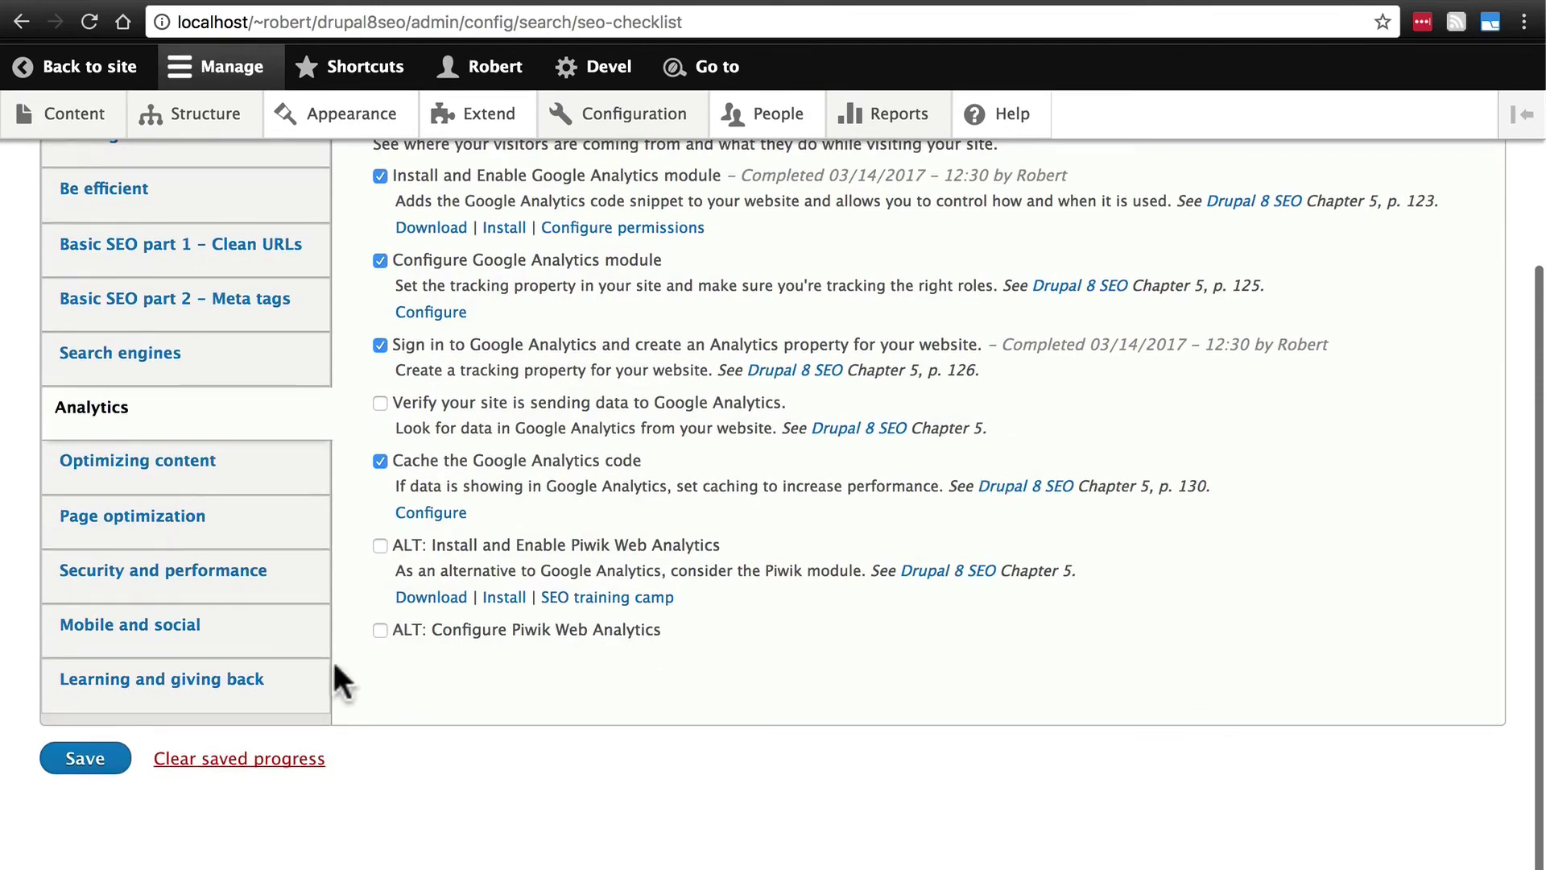
{"action": "left_click", "coordinate": [95, 762]}
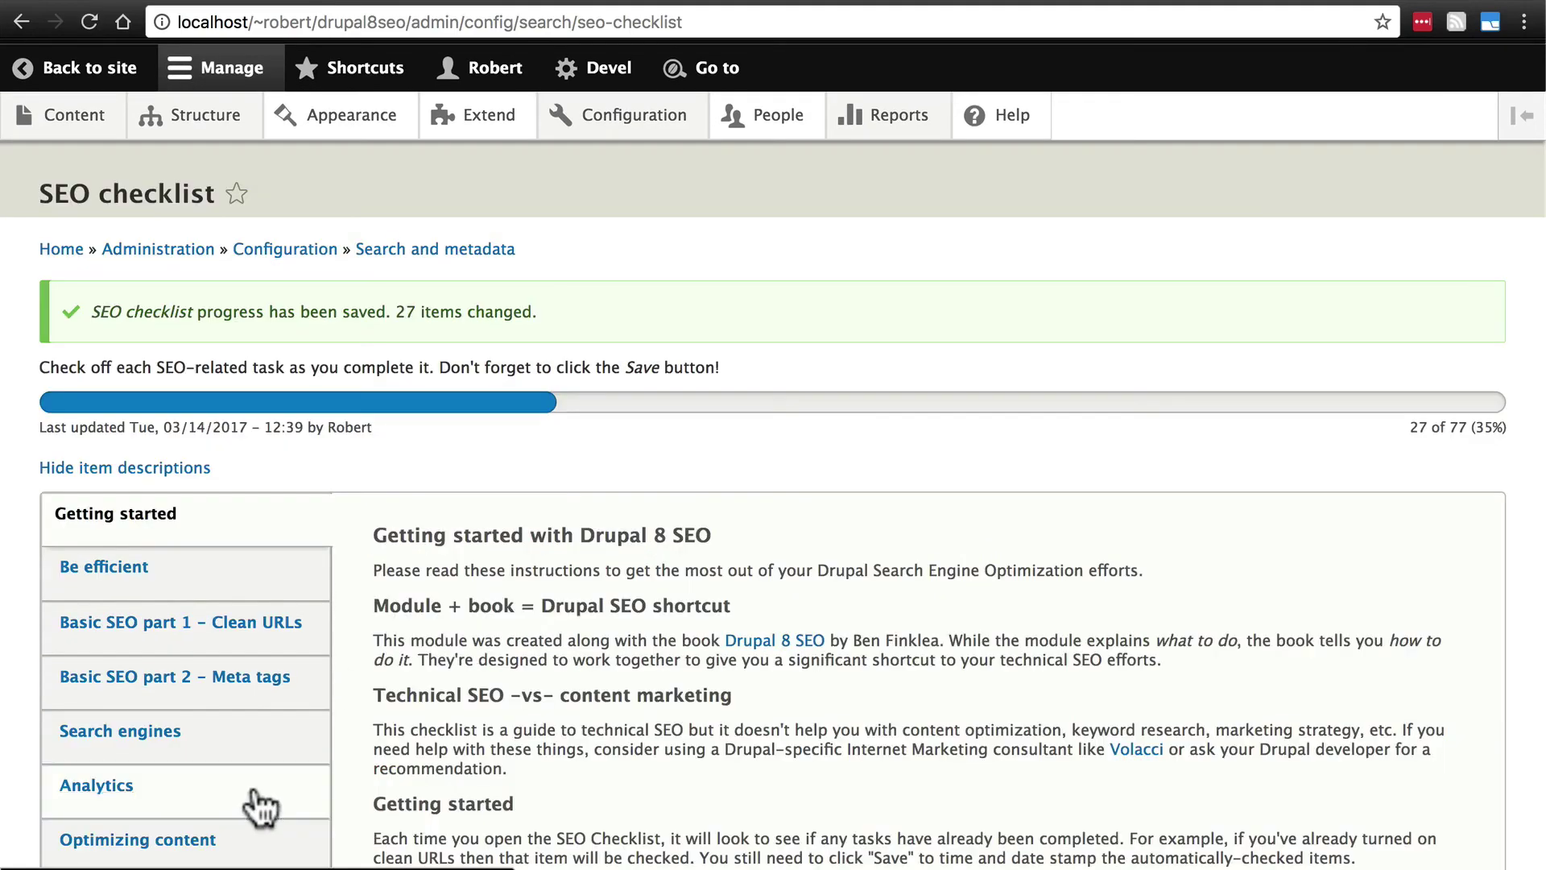
Step: Scroll the SEO checklist to review the completed Google Analytics tasks
{"action": "scroll", "coordinate": [636, 709], "scroll_direction": "down", "scroll_amount": 4}
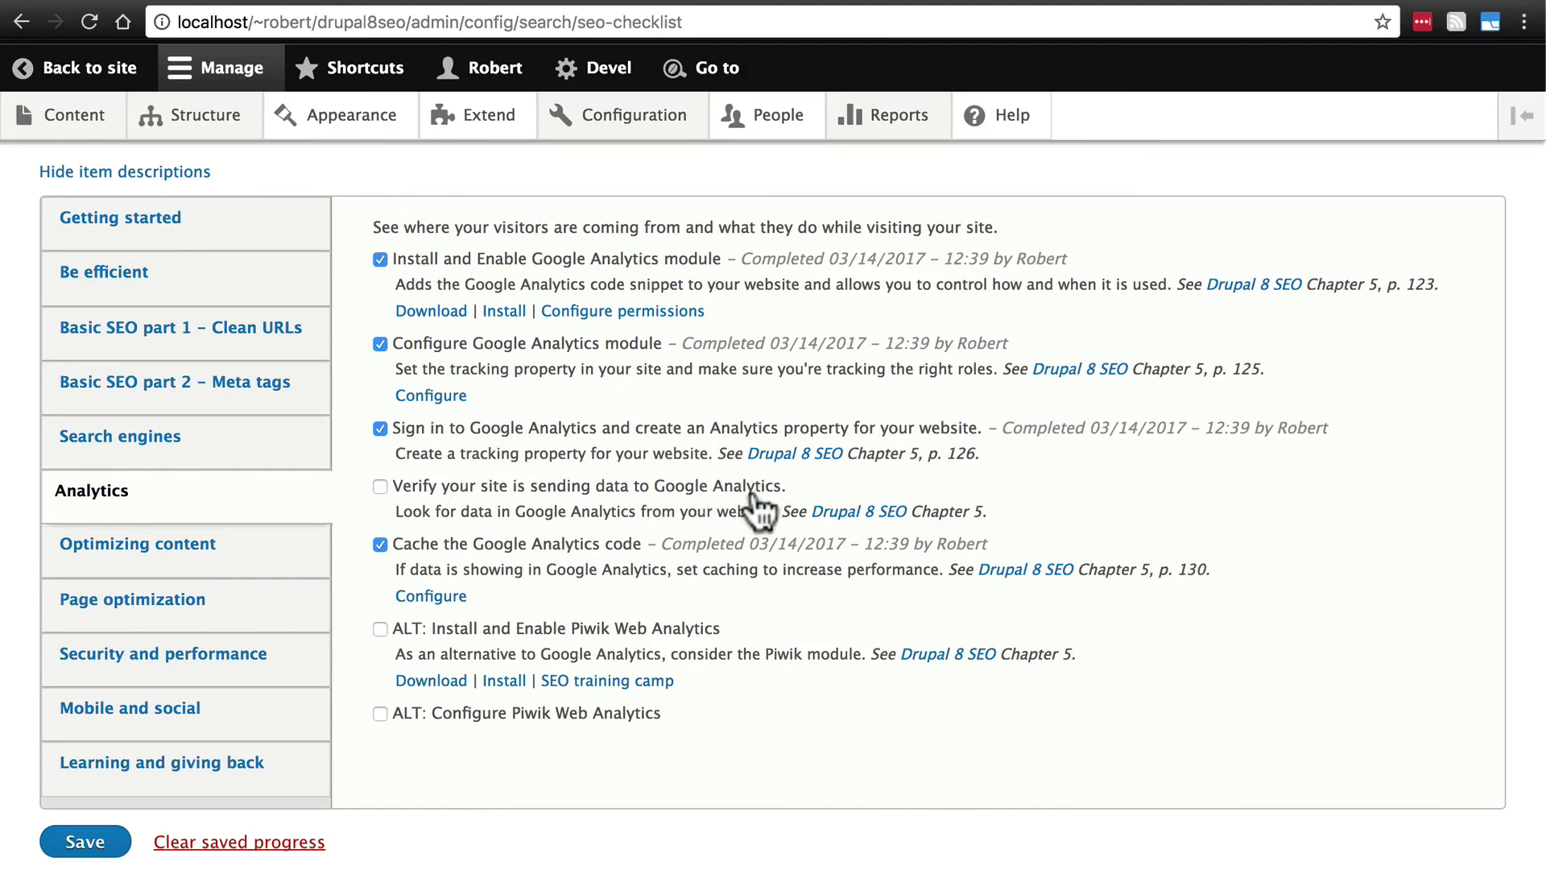
{"action": "mouse_move", "coordinate": [605, 863]}
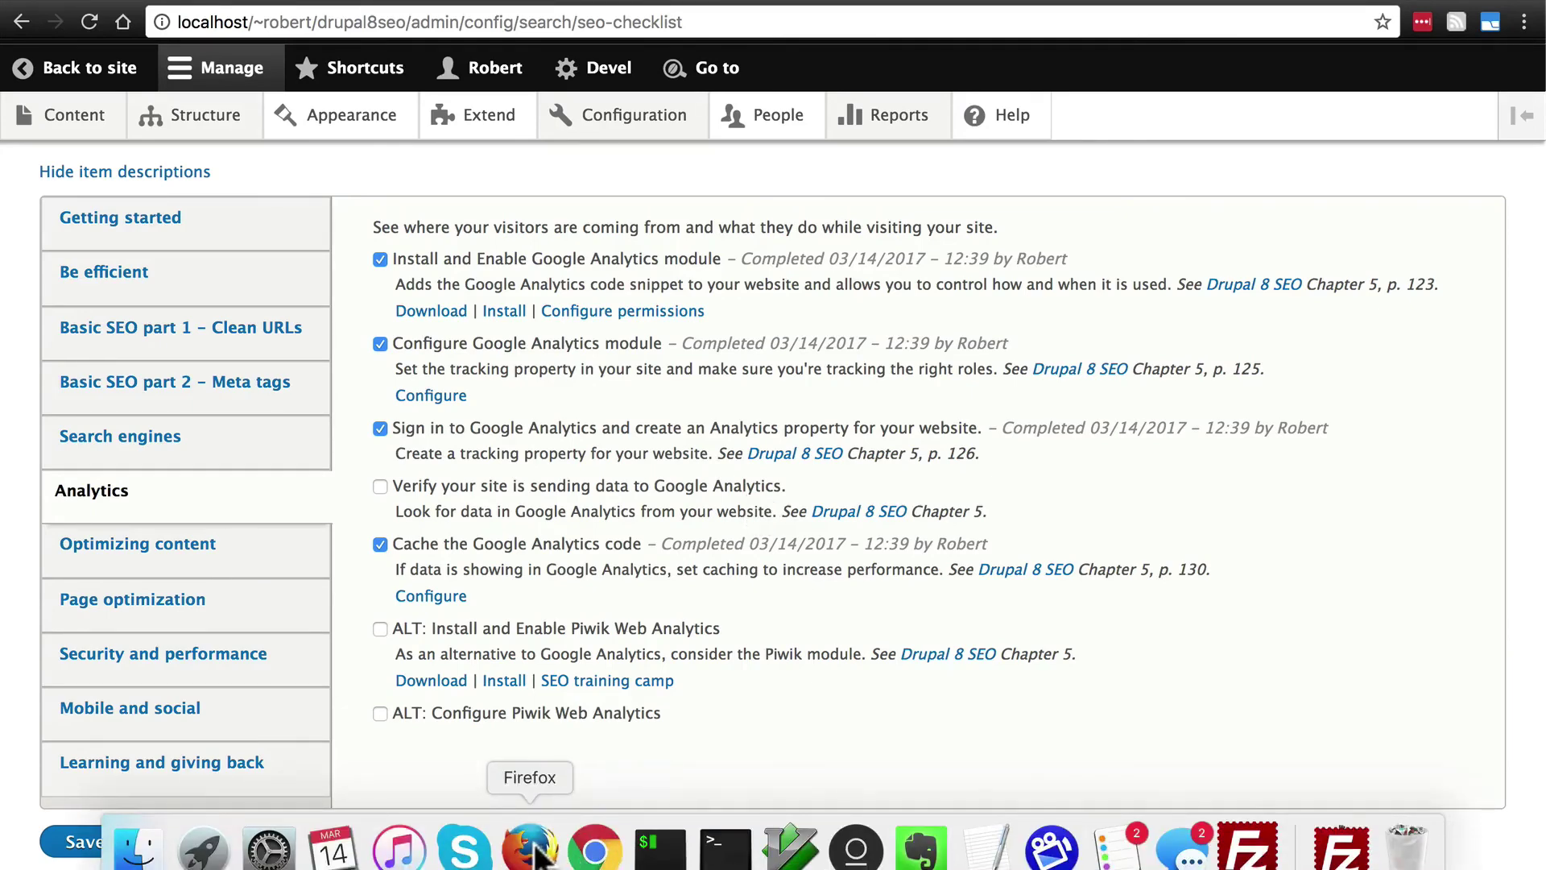
{"action": "right_click", "coordinate": [600, 859]}
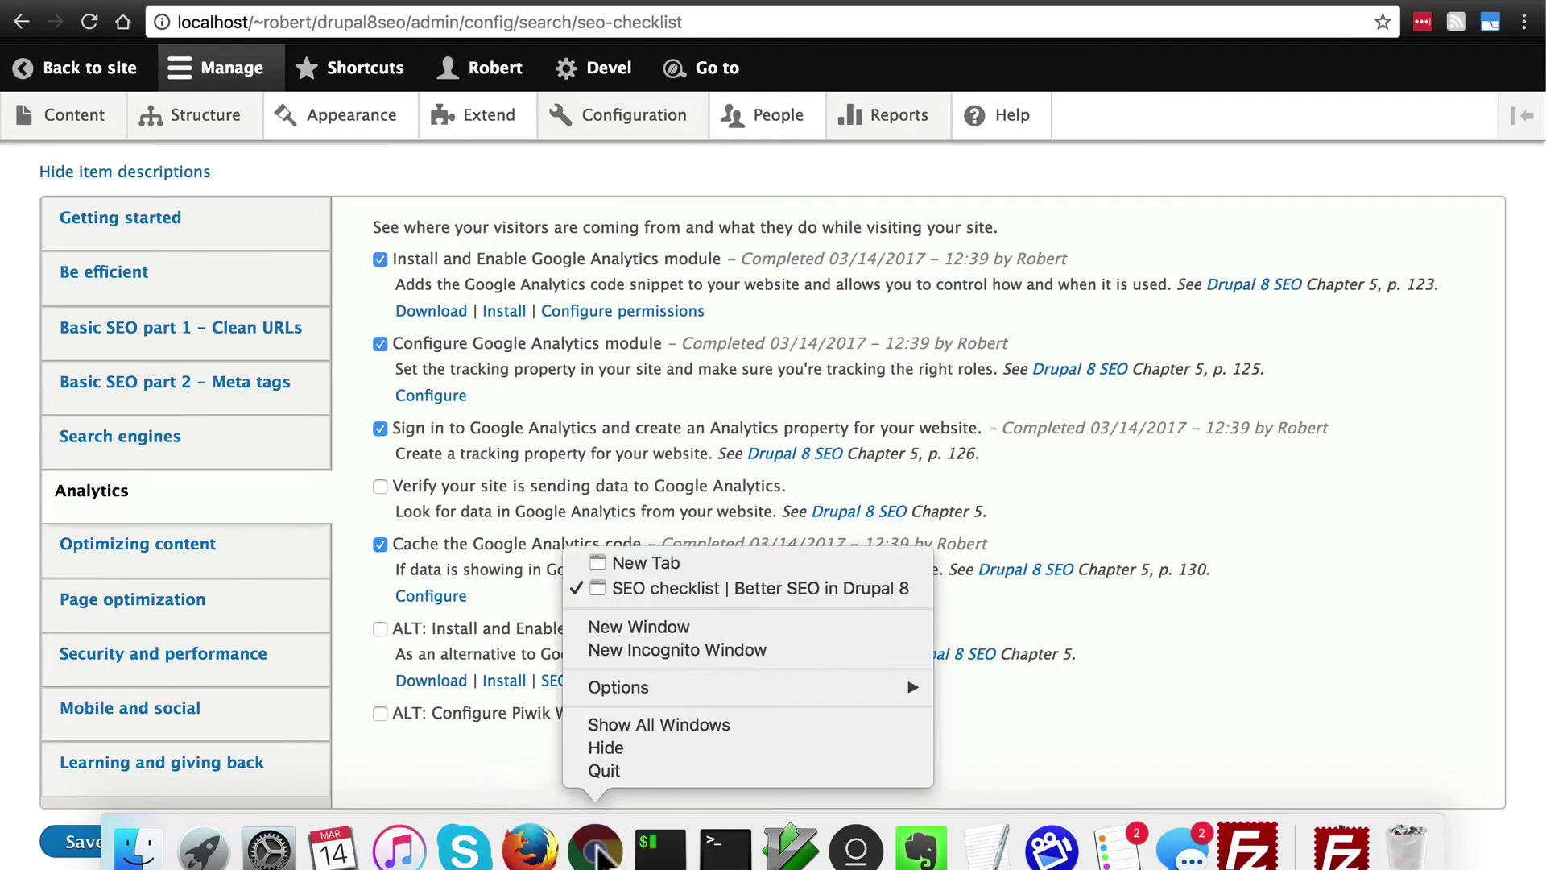
{"action": "left_click", "coordinate": [631, 651]}
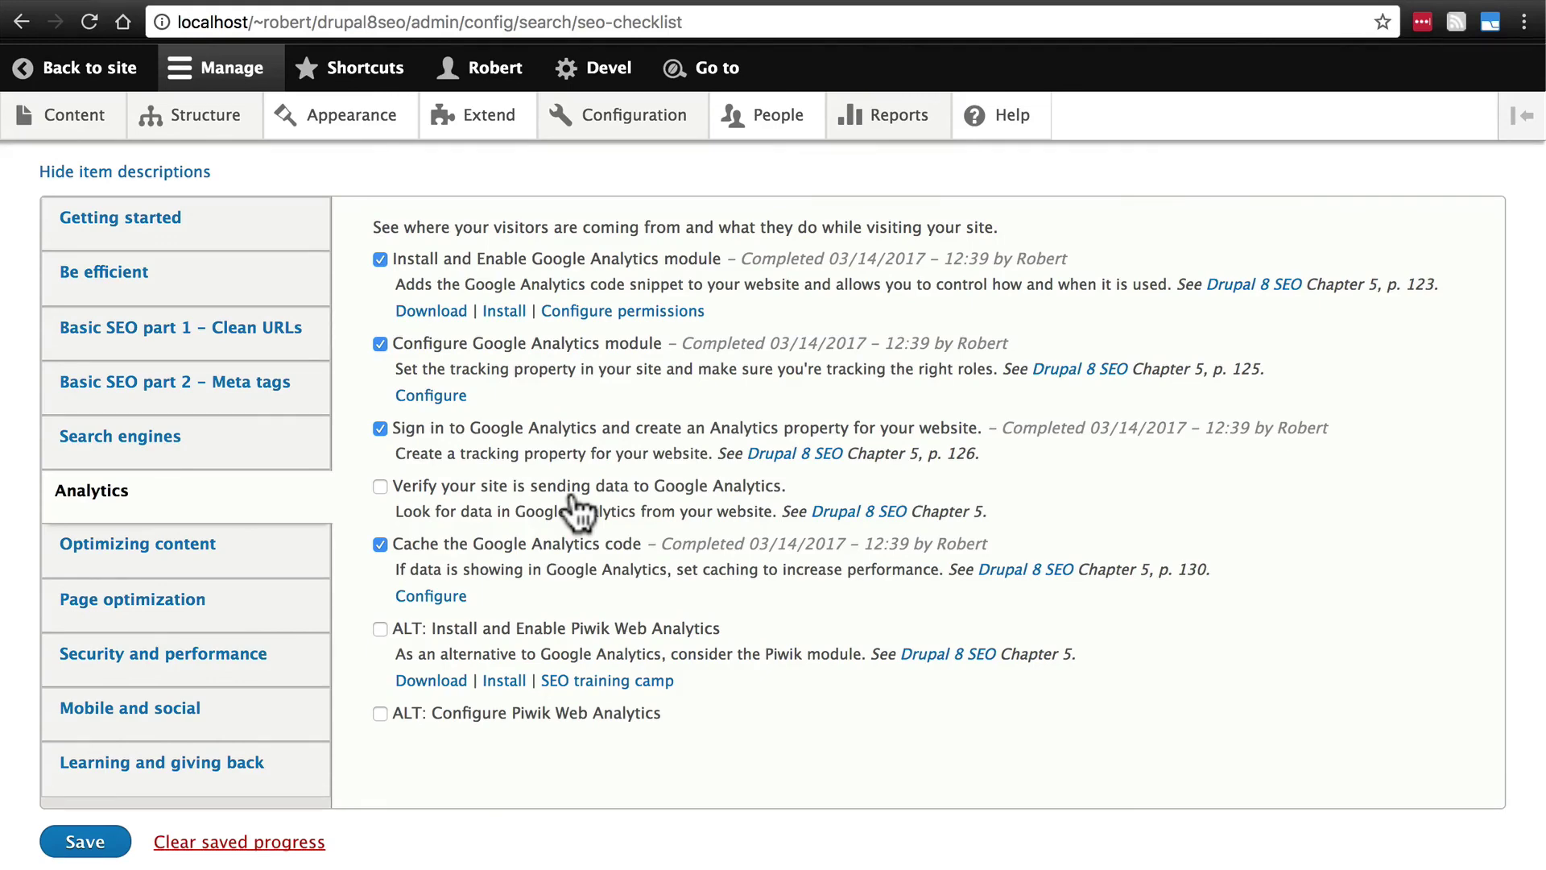
Step: Tick Verify your site is sending data to Google Analytics, save, and open the Piwik page
{"action": "left_click", "coordinate": [380, 486]}
{"action": "left_click", "coordinate": [88, 844]}
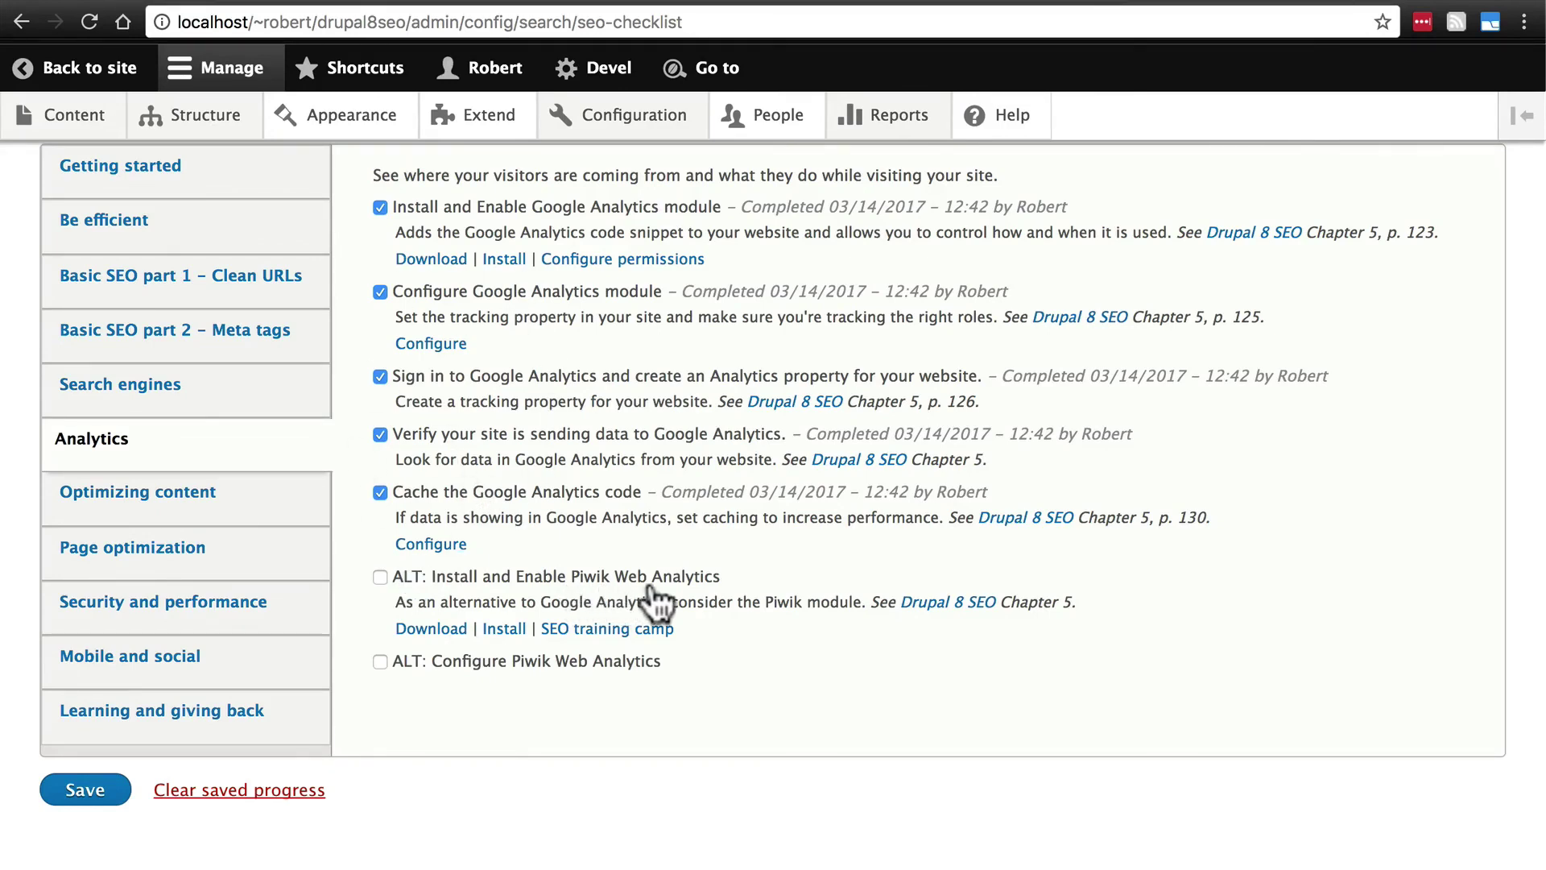
{"action": "left_click", "coordinate": [1308, 4]}
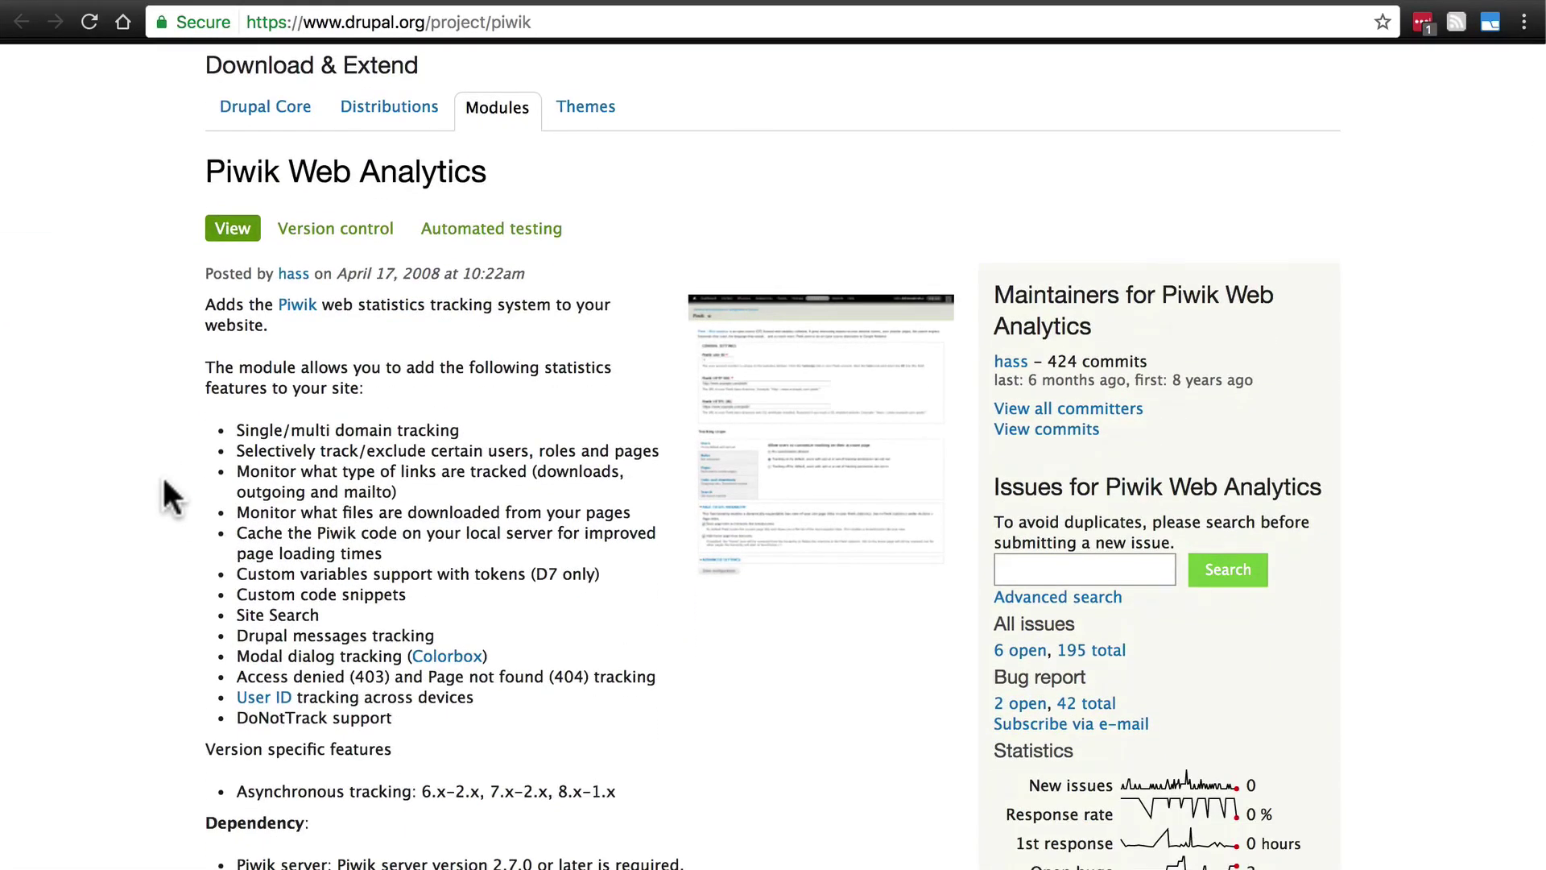
Step: Close the Piwik project tab with Cmd+W to return to the SEO checklist
{"action": "key", "text": "super+w"}
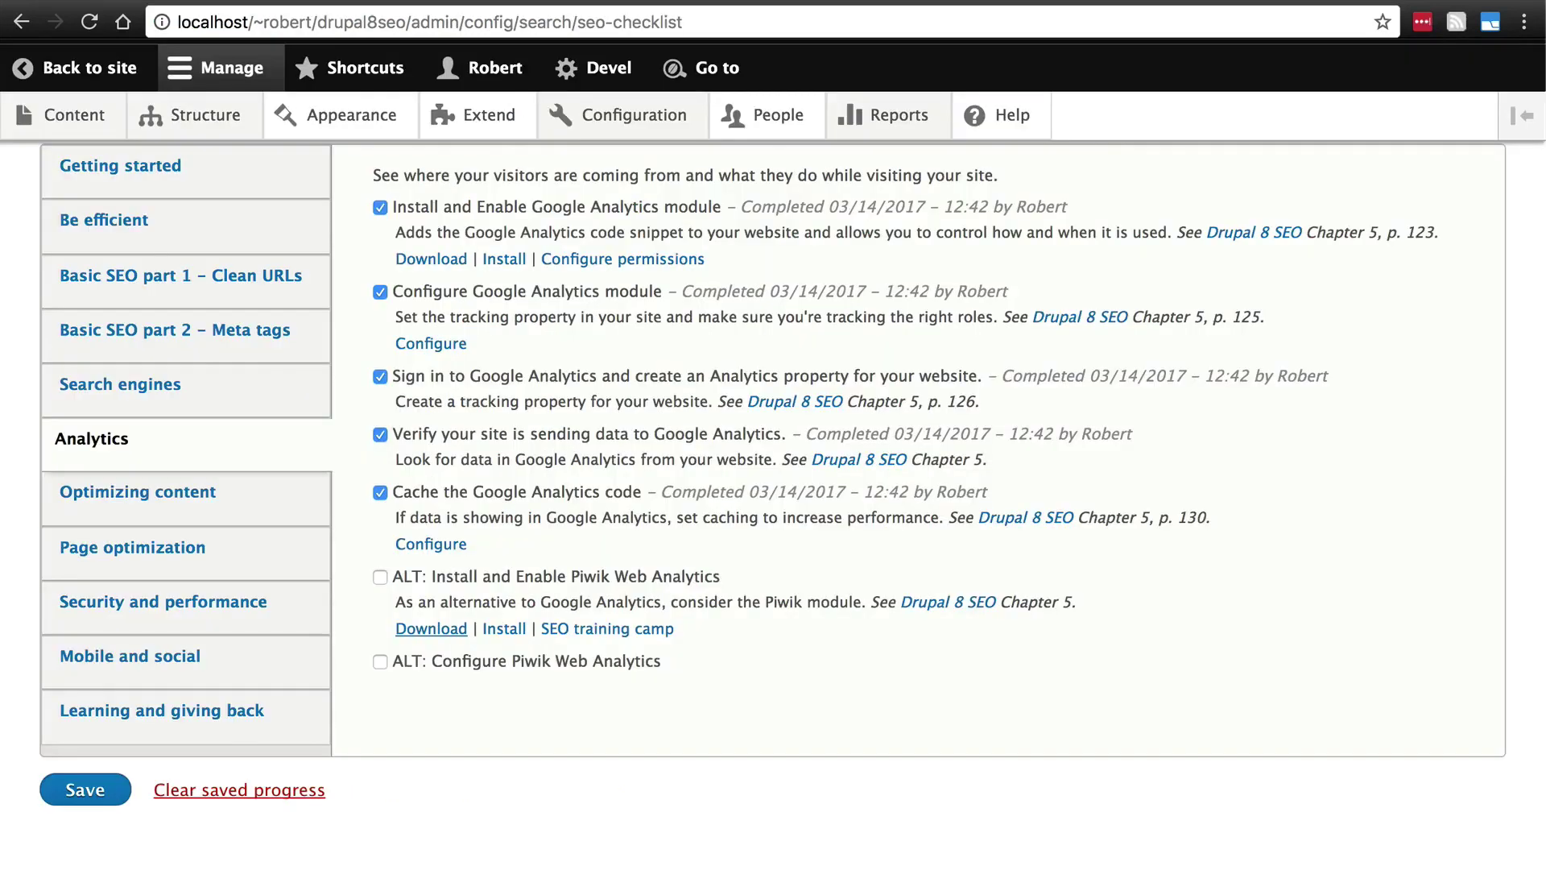